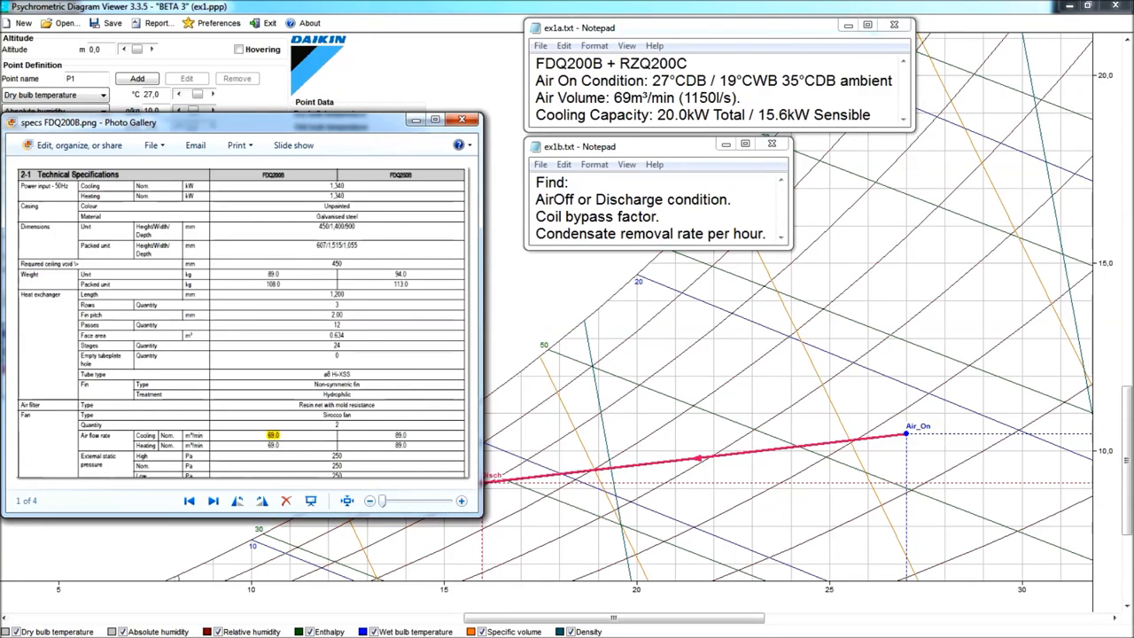
# - Define and add a point named Air On at 27 °C dry bulb, 19 °C wet bulb and 1150 l/s airflow
pyautogui.hotkey('alt', 'Tab')
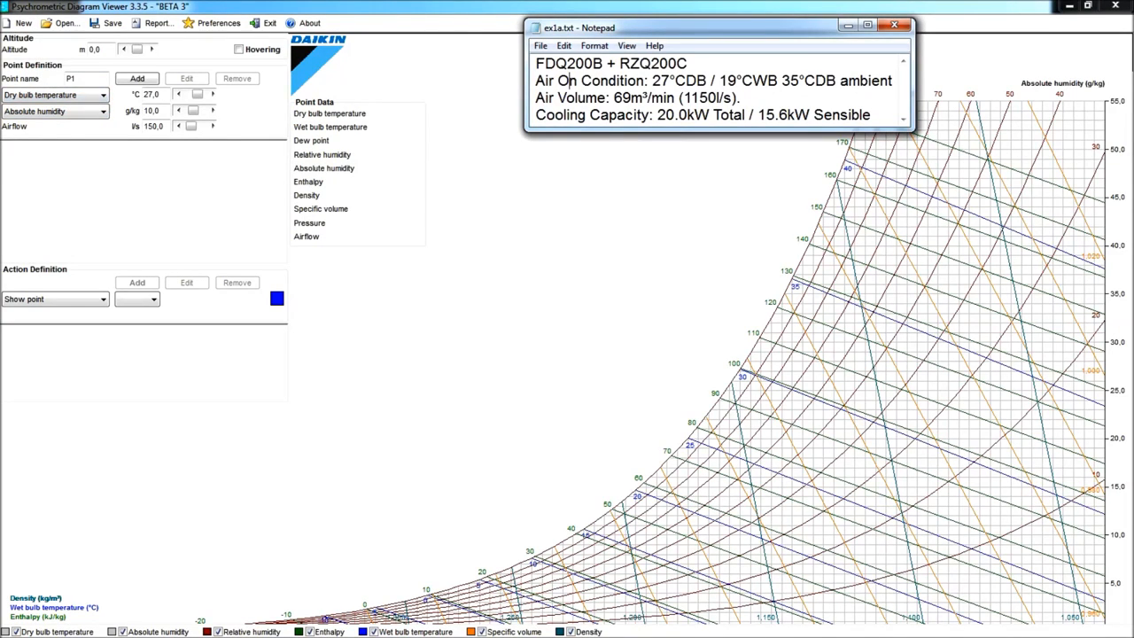
pyautogui.doubleClick(88, 78)
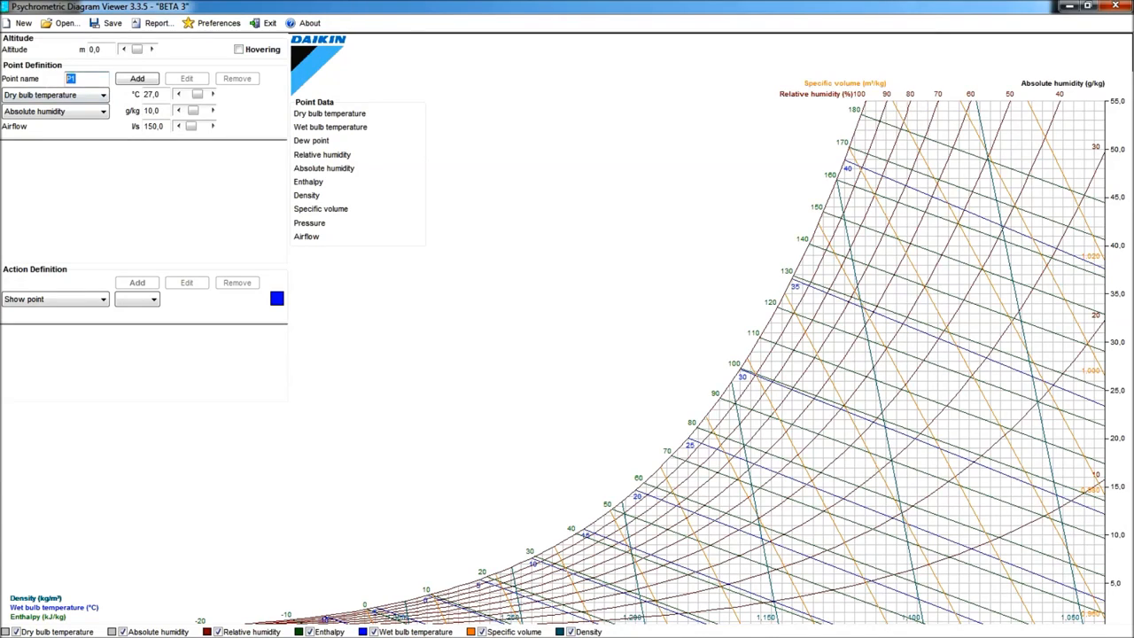
pyautogui.write('Air On')
pyautogui.click(103, 110)
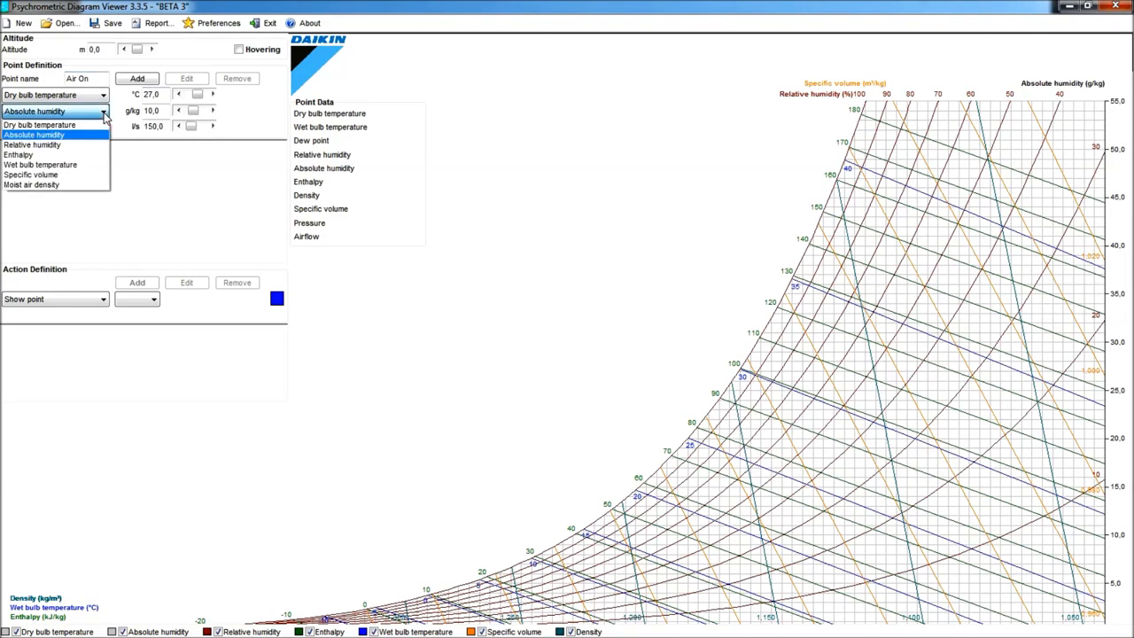
pyautogui.click(62, 165)
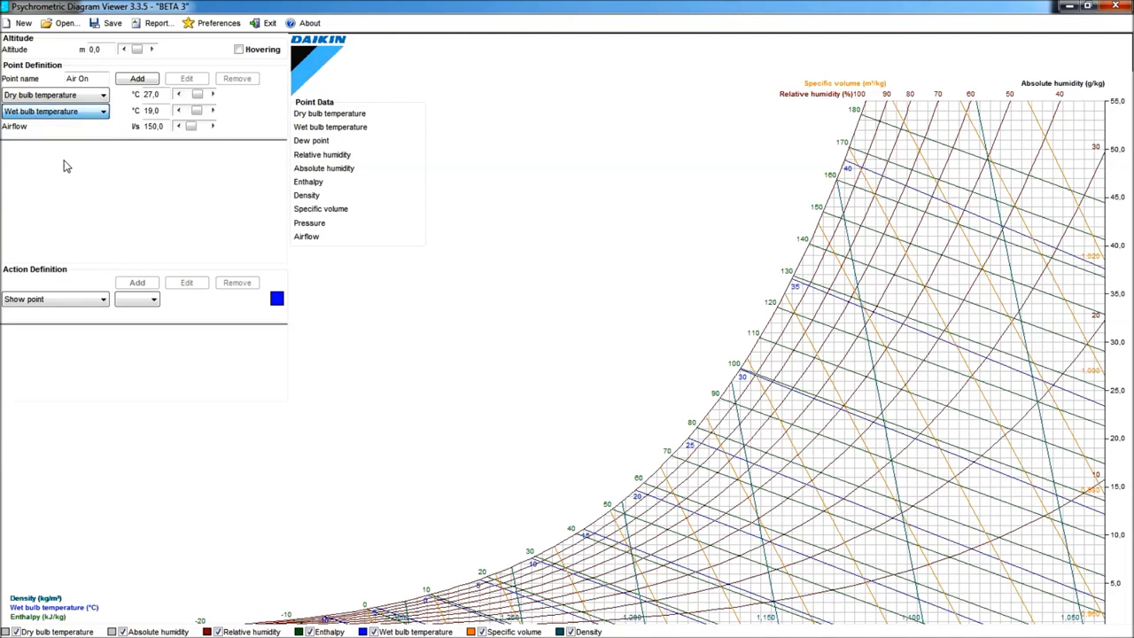
pyautogui.click(153, 126)
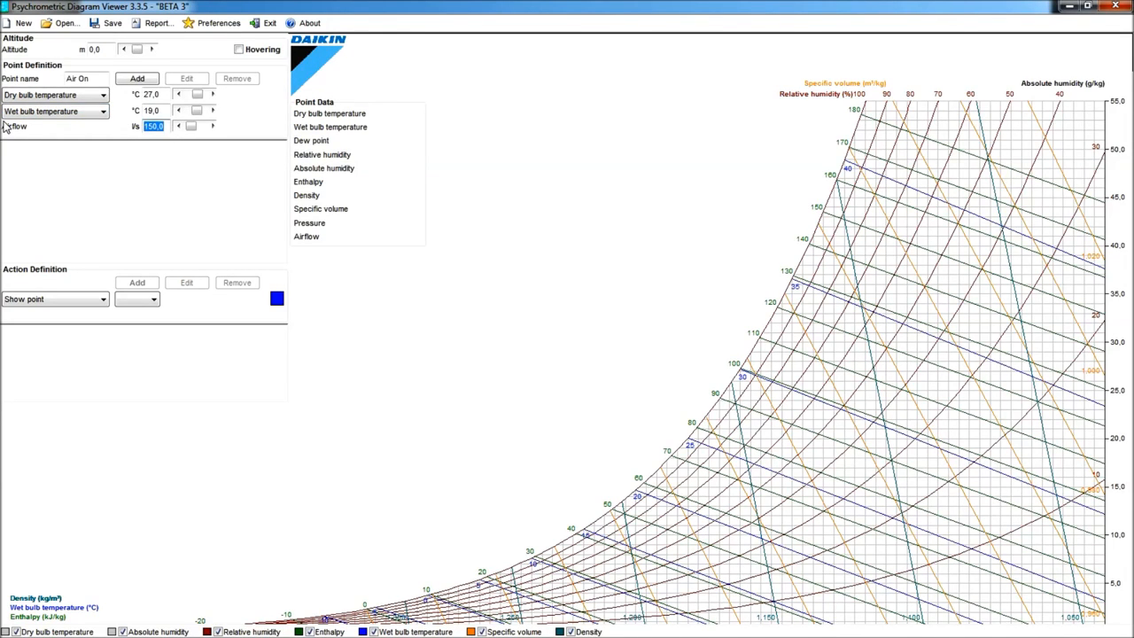
pyautogui.write('1150')
pyautogui.click(138, 78)
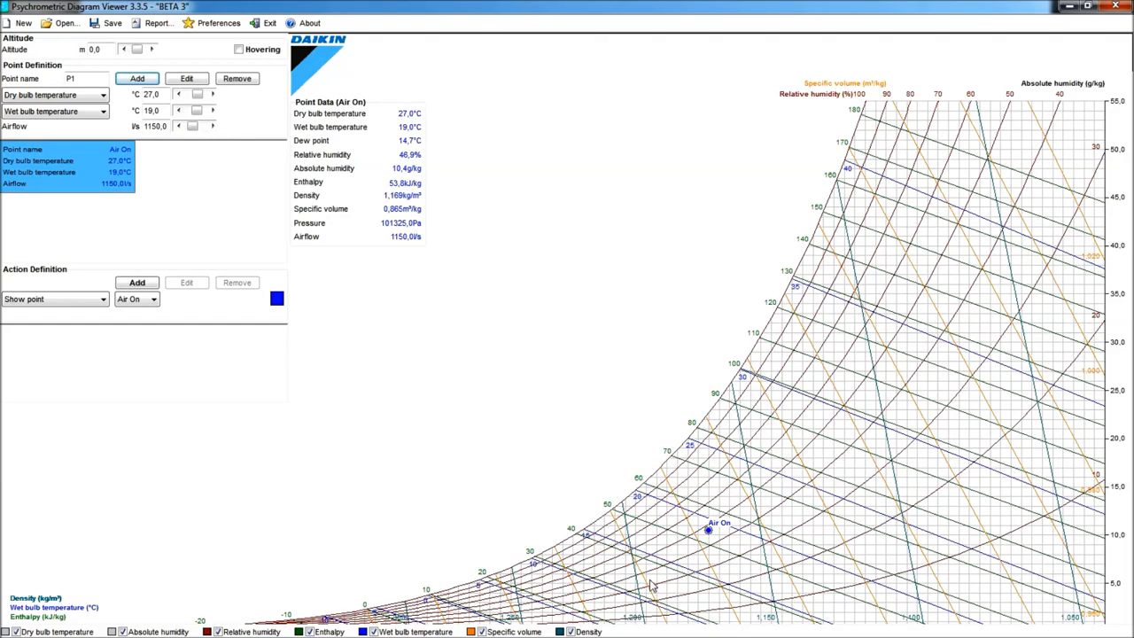
# - Add a Show point action for the Air On point
pyautogui.scroll(1, 633, 601)
pyautogui.scroll(4, 700, 538)
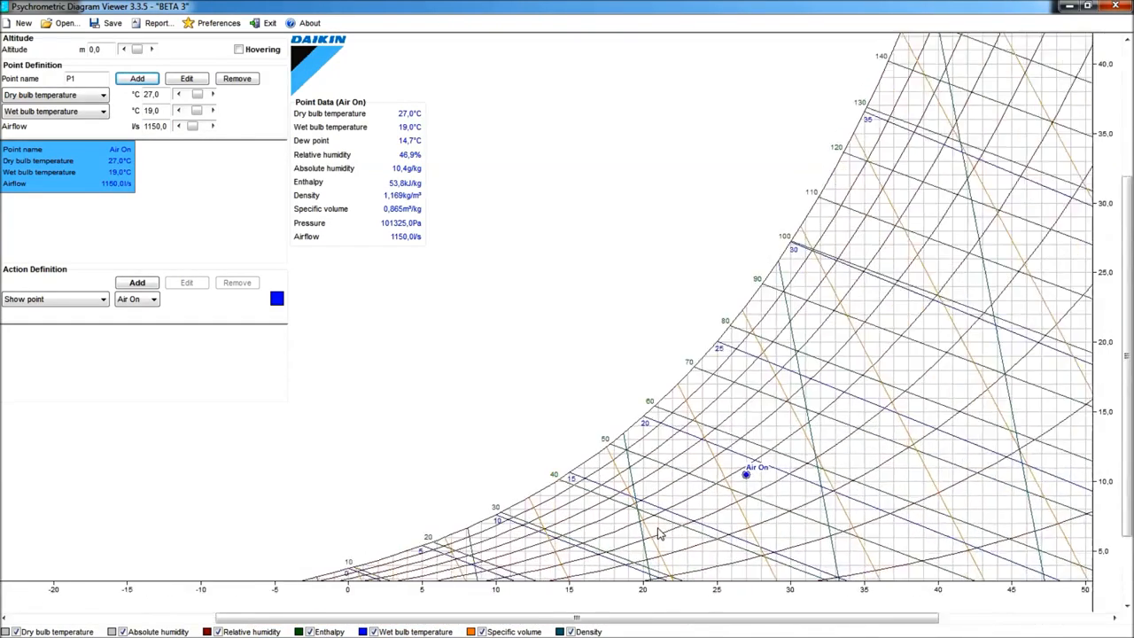
pyautogui.scroll(1, 602, 530)
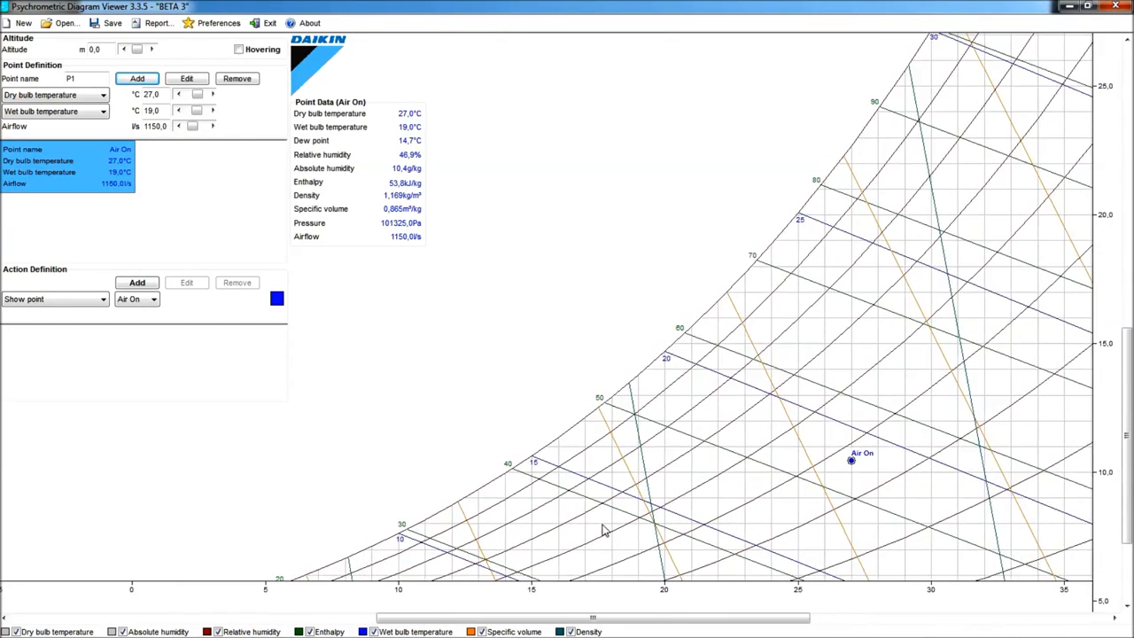
pyautogui.scroll(2, 714, 581)
pyautogui.scroll(1, 714, 581)
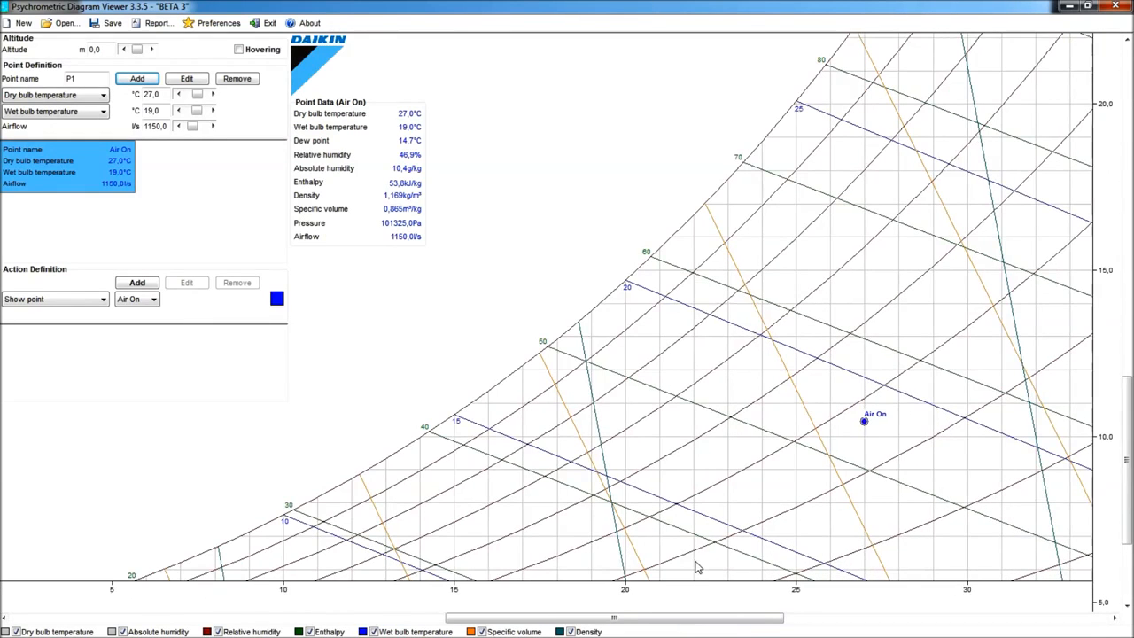
pyautogui.hscroll(-3, 680, 563)
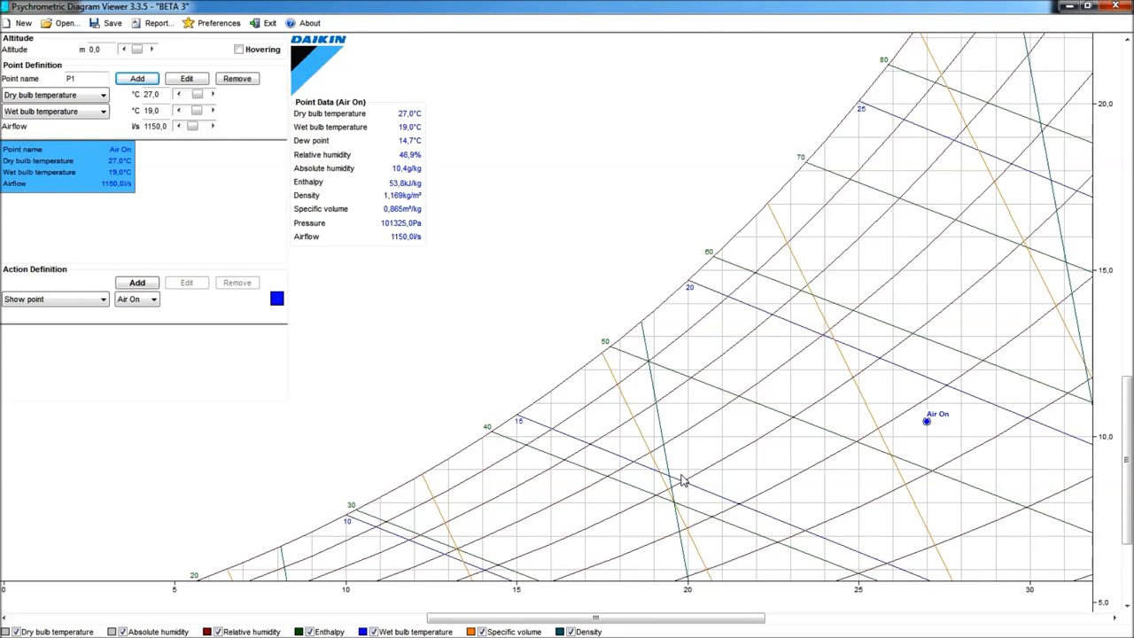
pyautogui.hscroll(1, 682, 473)
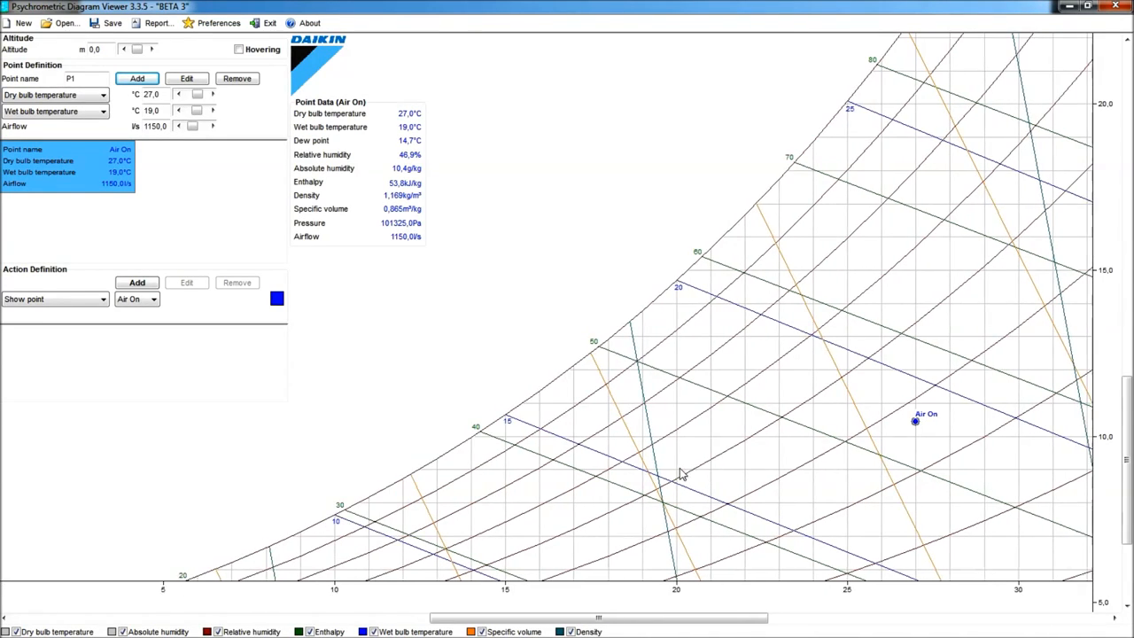
pyautogui.scroll(1, 683, 468)
pyautogui.scroll(-1, 682, 467)
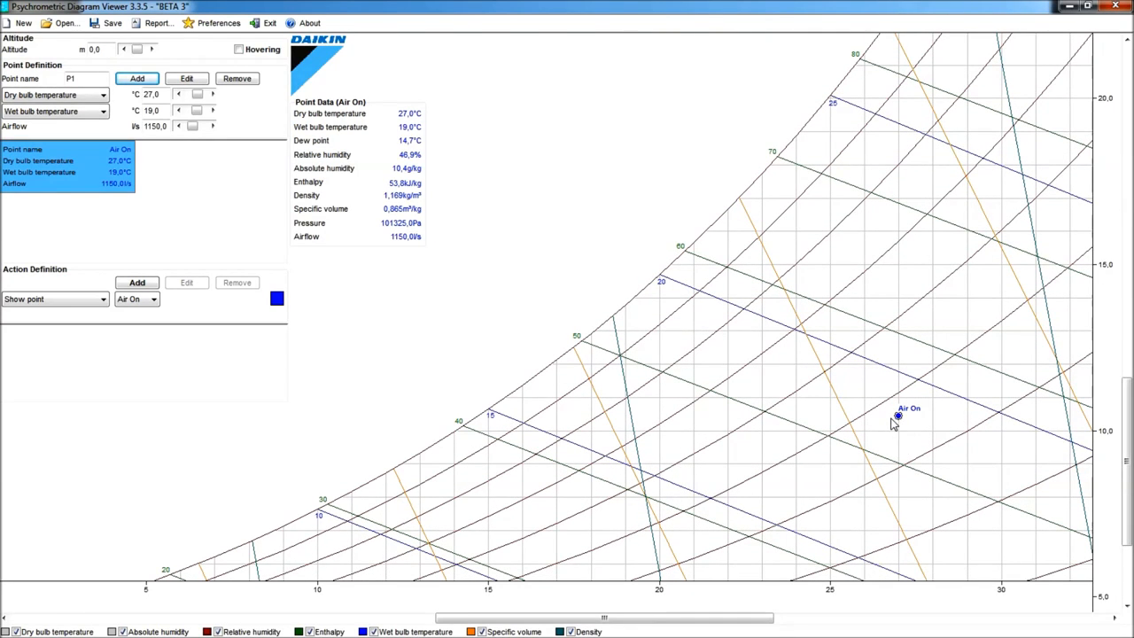
pyautogui.click(143, 285)
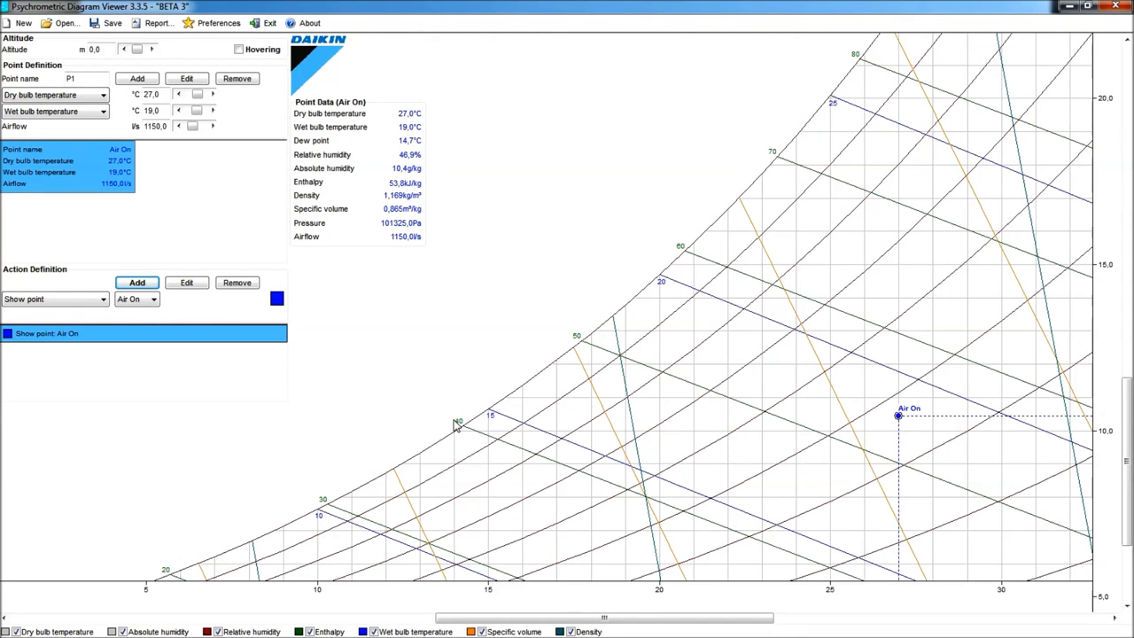
# - Add a Sensible heat factor action from Air On with a 78% factor, coloured dark teal
pyautogui.click(104, 301)
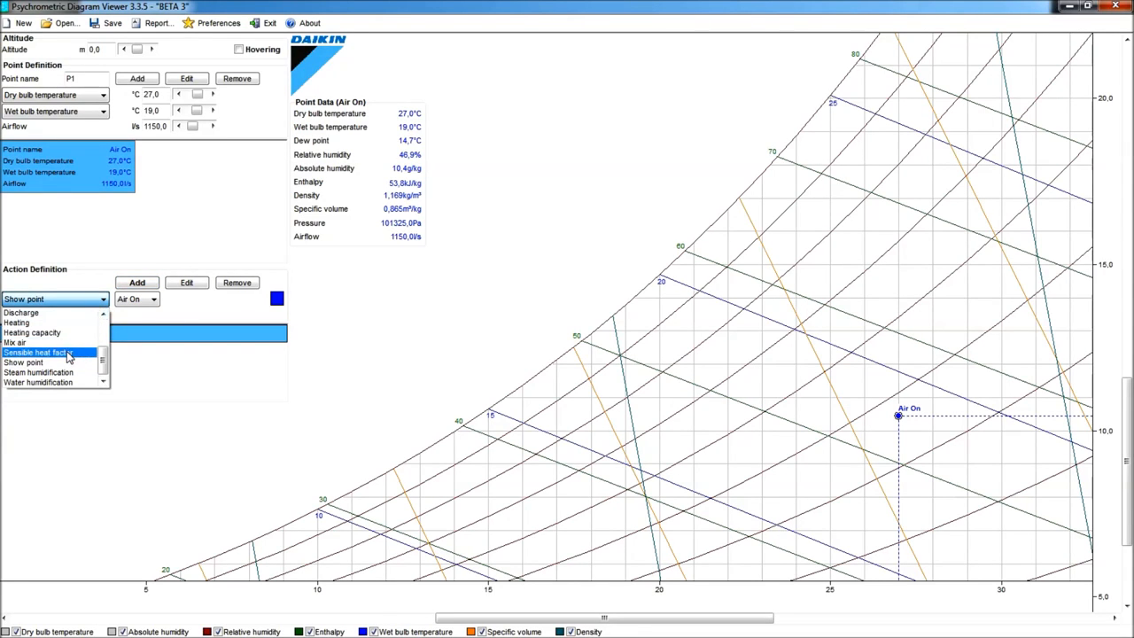
pyautogui.click(68, 353)
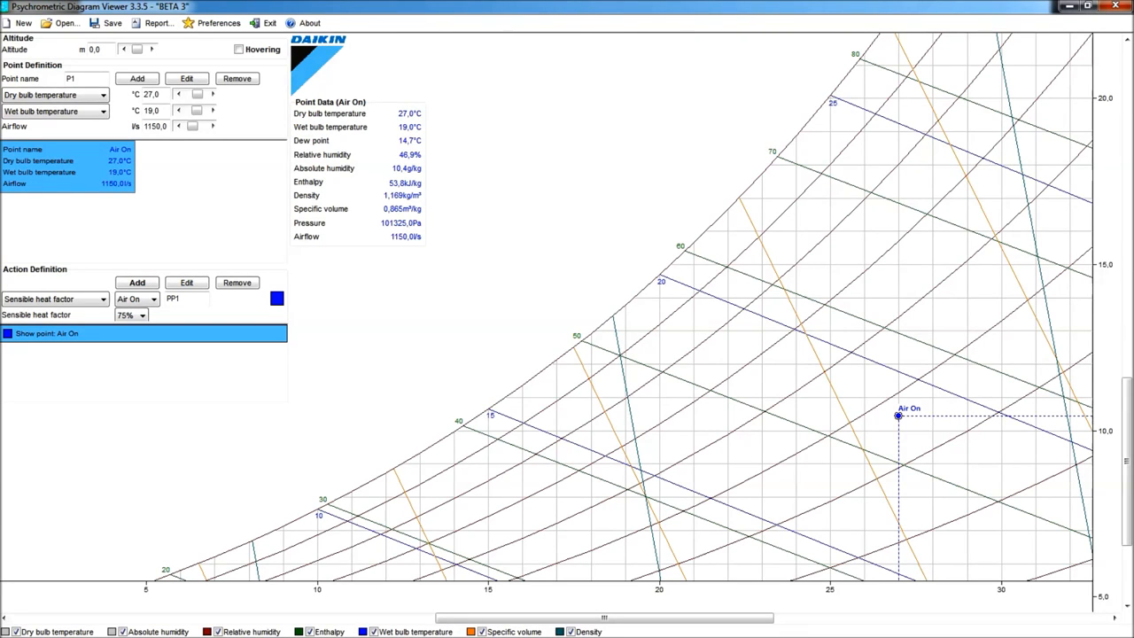
pyautogui.hotkey('alt', 'Tab')
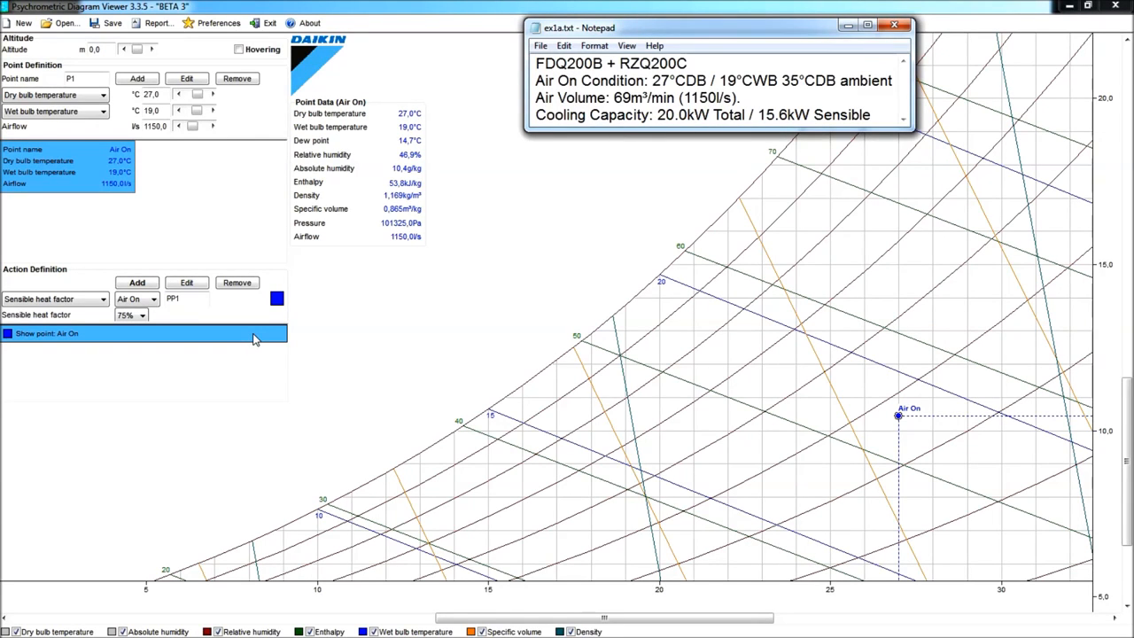
pyautogui.click(140, 317)
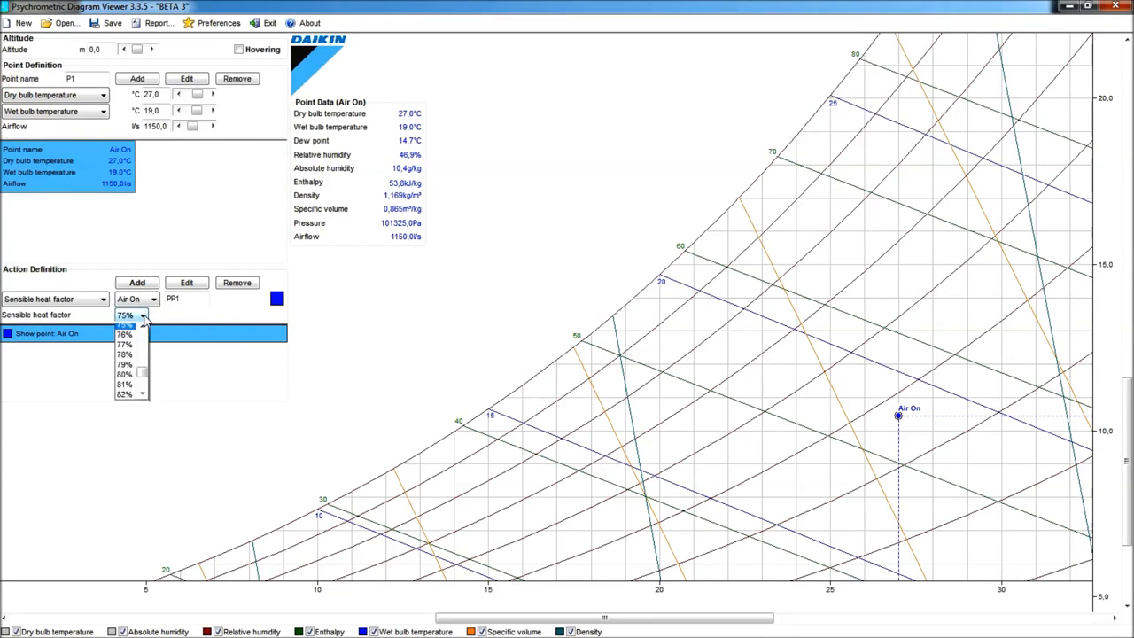
pyautogui.click(131, 359)
pyautogui.click(277, 299)
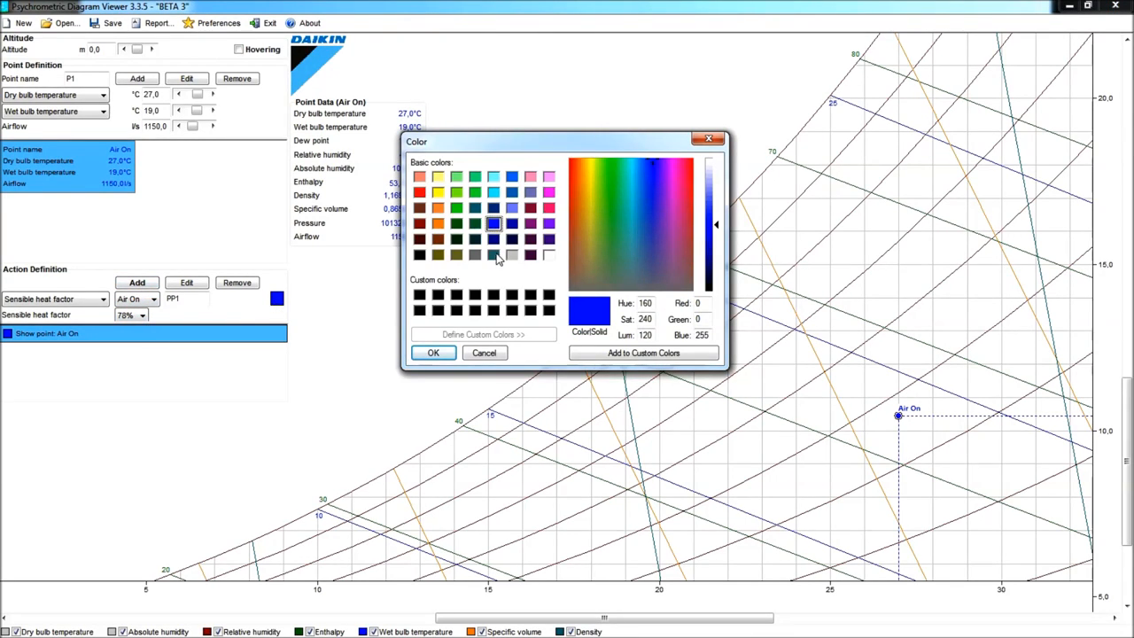
pyautogui.click(496, 254)
pyautogui.click(431, 355)
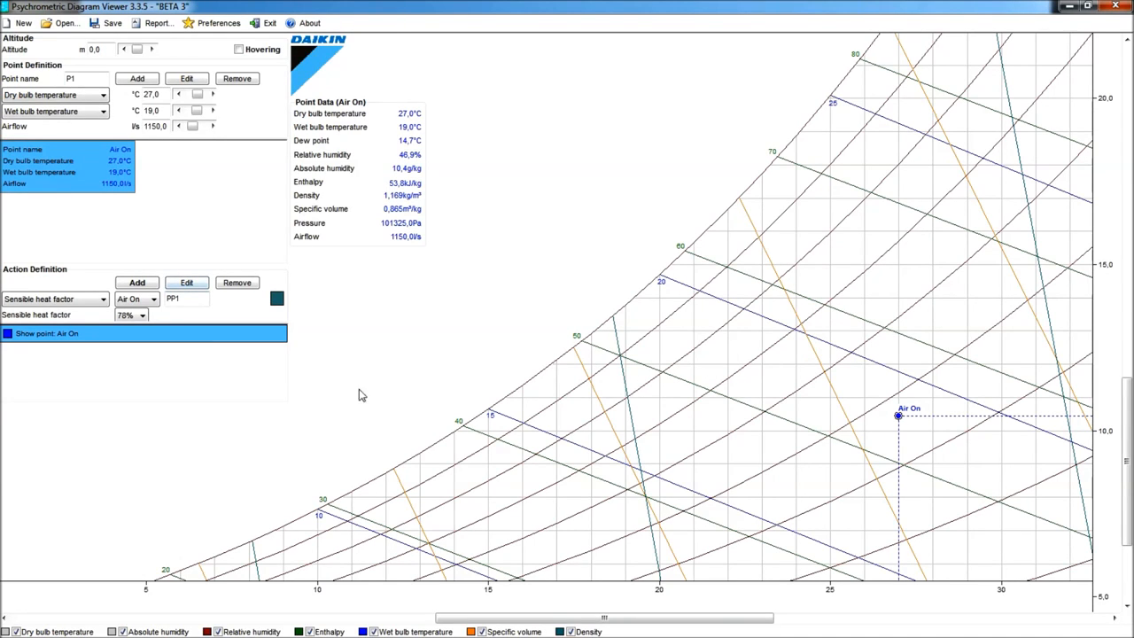
pyautogui.click(137, 283)
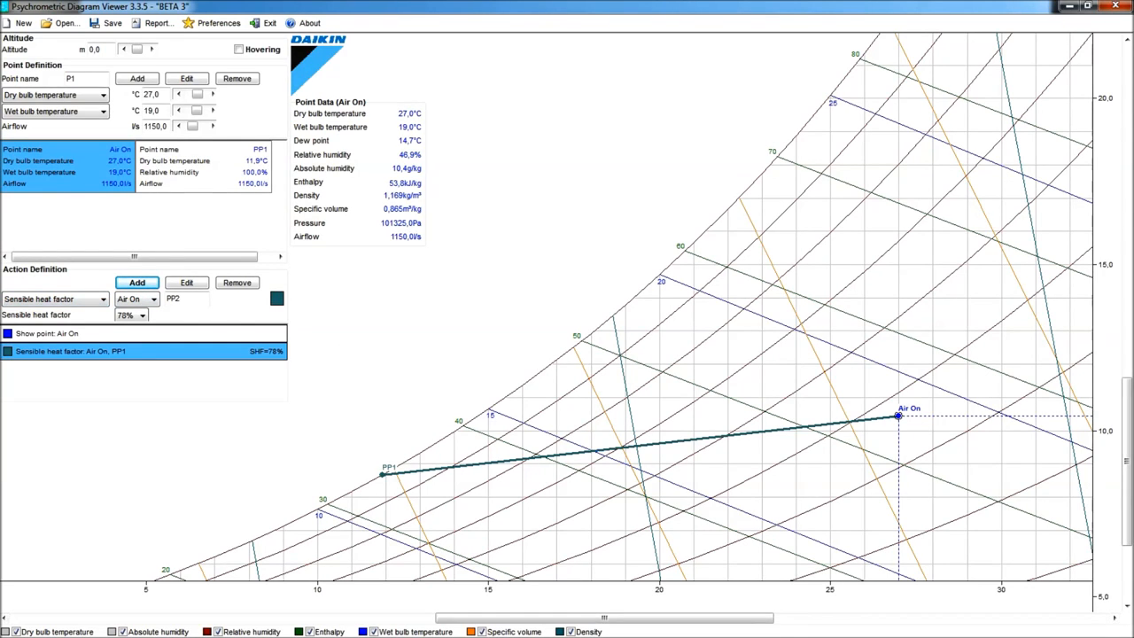
# - Set up a Bypass factor action from Air On with 20 kW total cooling capacity and 78% SHF
pyautogui.hotkey('alt', 'Tab')
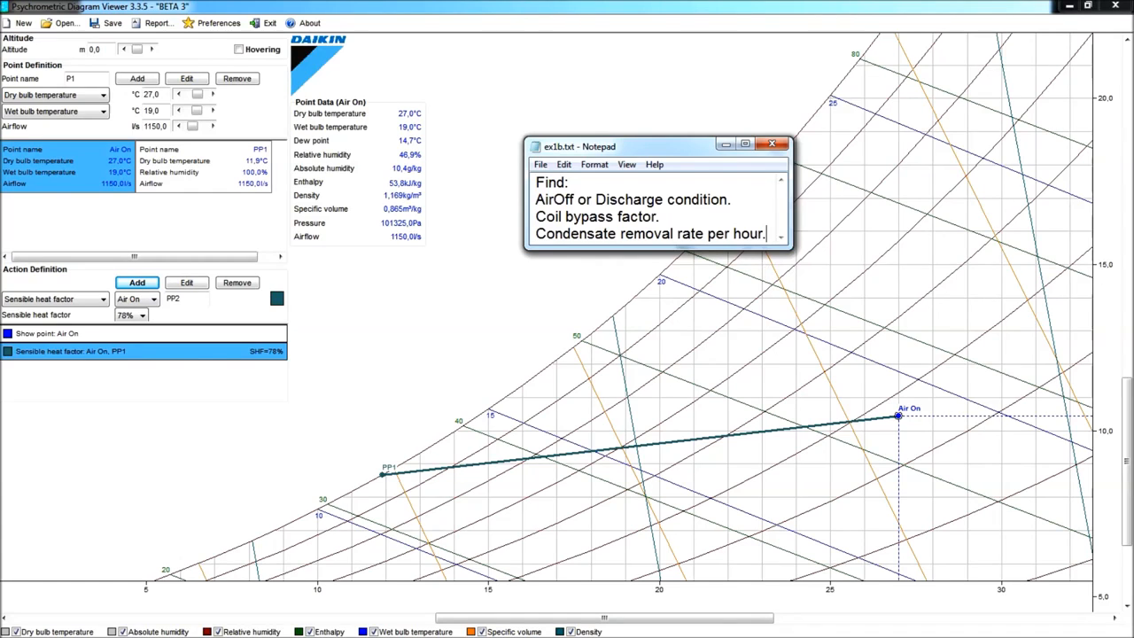
pyautogui.click(104, 300)
pyautogui.scroll(3, 102, 354)
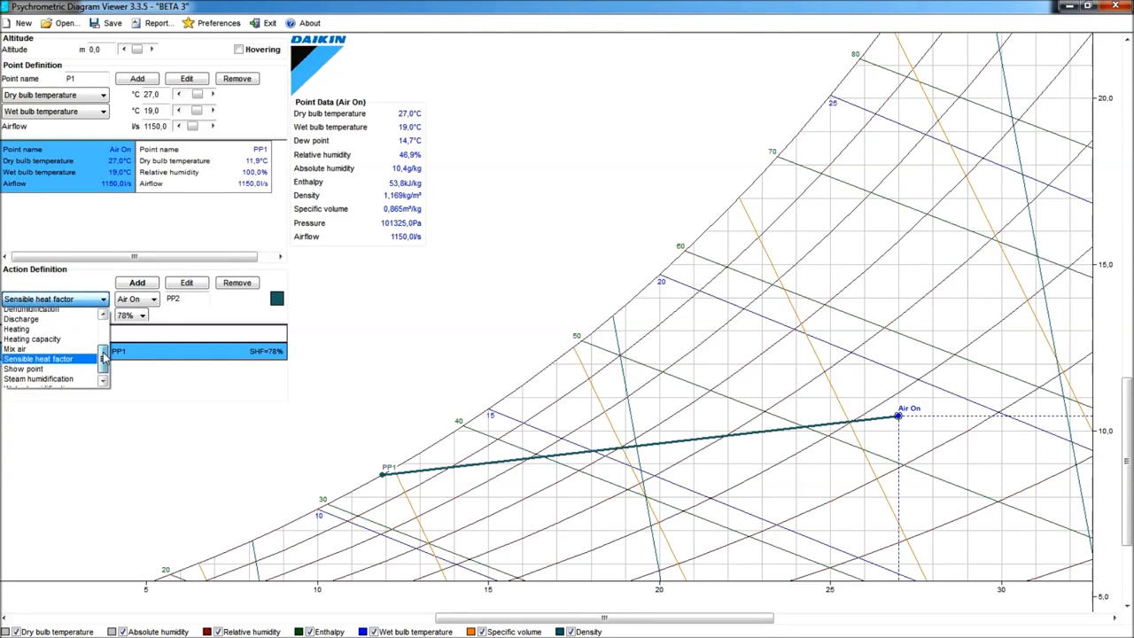
pyautogui.click(58, 317)
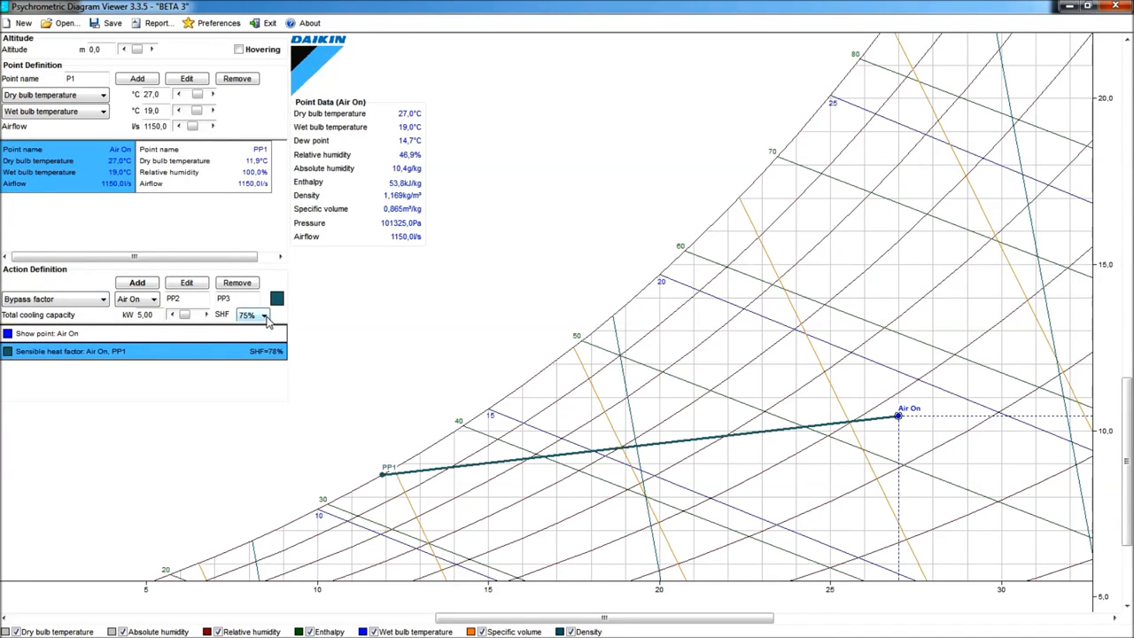
pyautogui.click(264, 318)
pyautogui.click(247, 362)
pyautogui.doubleClick(145, 315)
pyautogui.write('20')
# - Colour the bypass factor action pink-red and add it to the chart
pyautogui.click(276, 299)
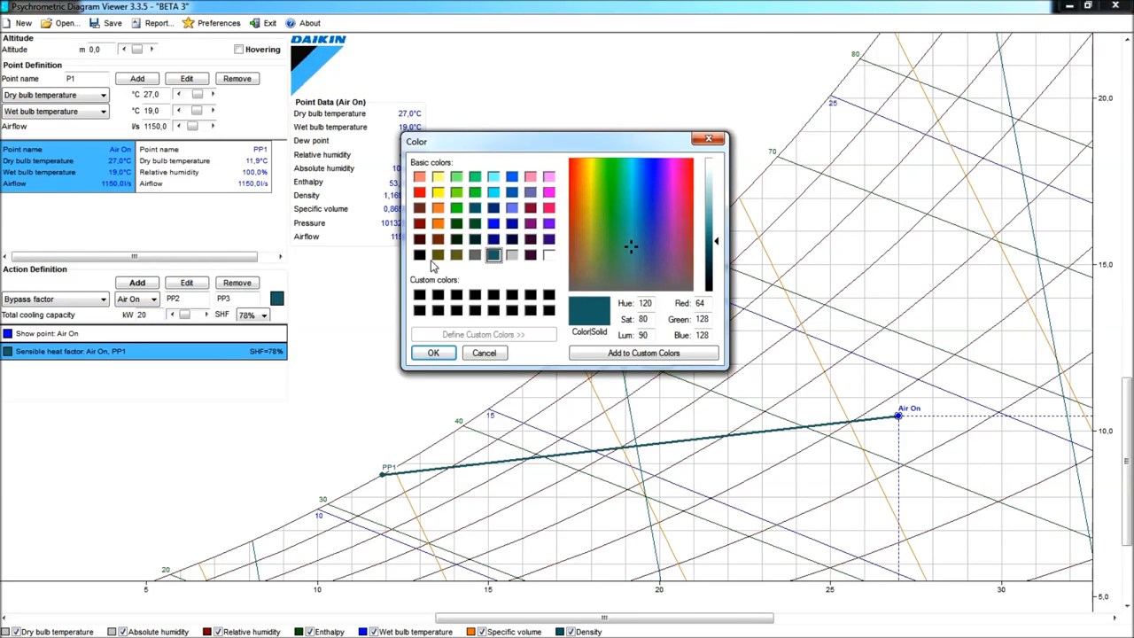
pyautogui.click(548, 208)
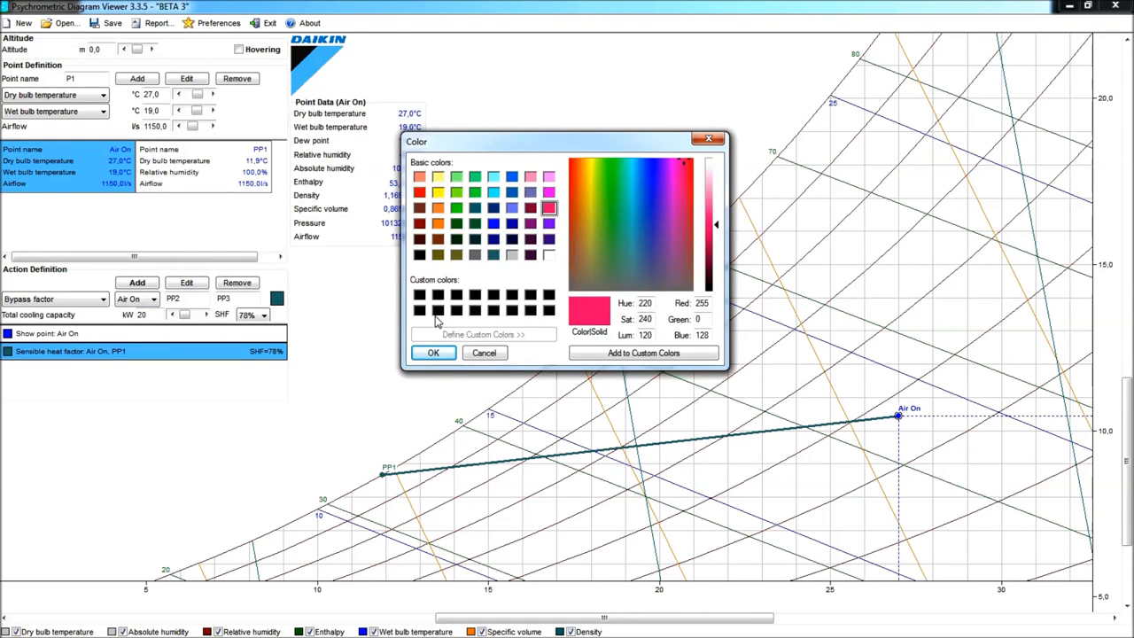
pyautogui.click(430, 351)
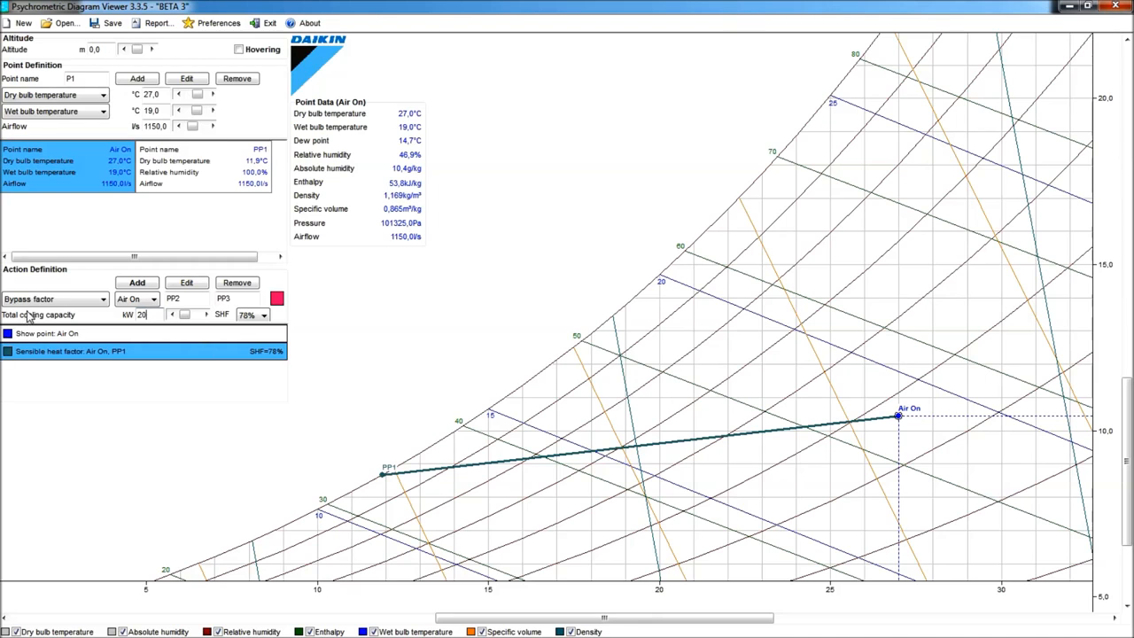
pyautogui.click(140, 284)
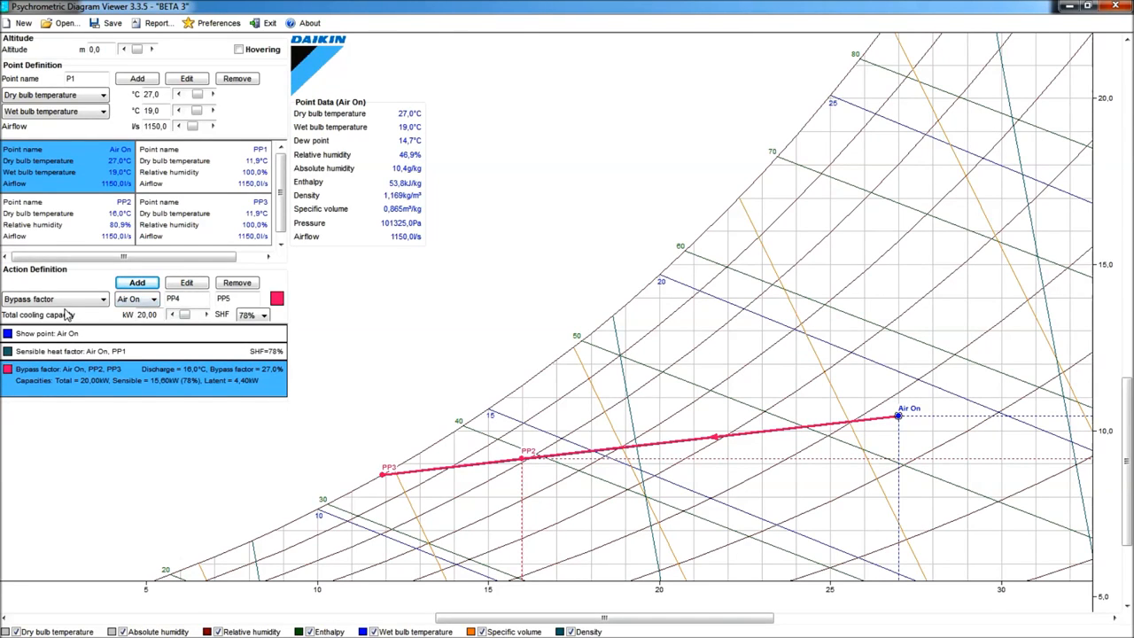
# - Edit the bypass factor action and rename its discharge point from PP2 to Disch
pyautogui.click(102, 382)
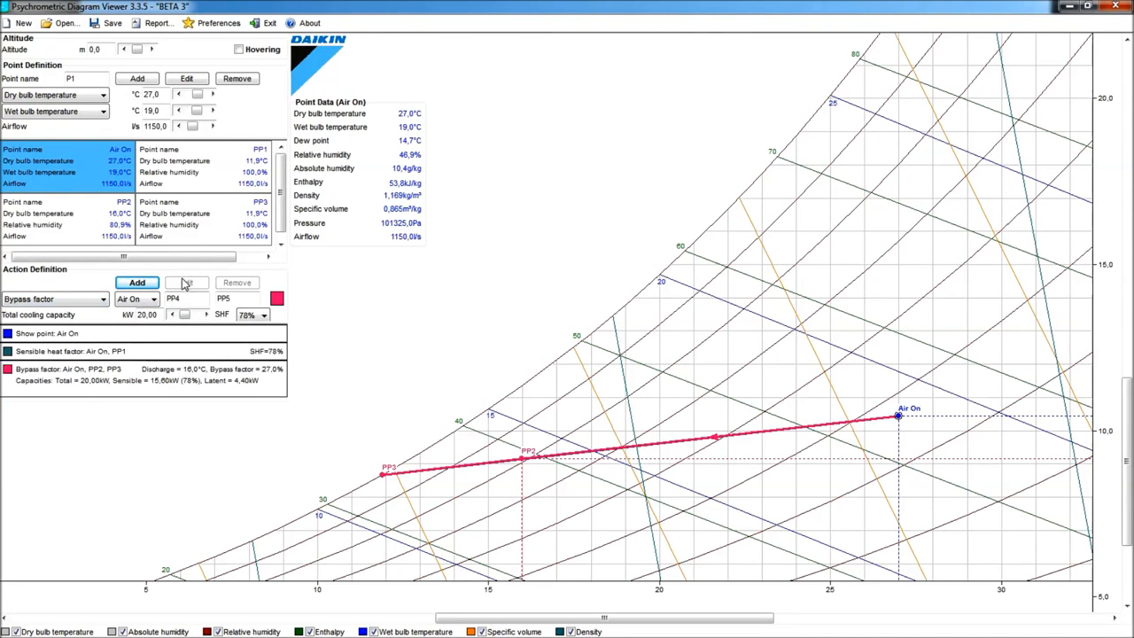
pyautogui.click(162, 383)
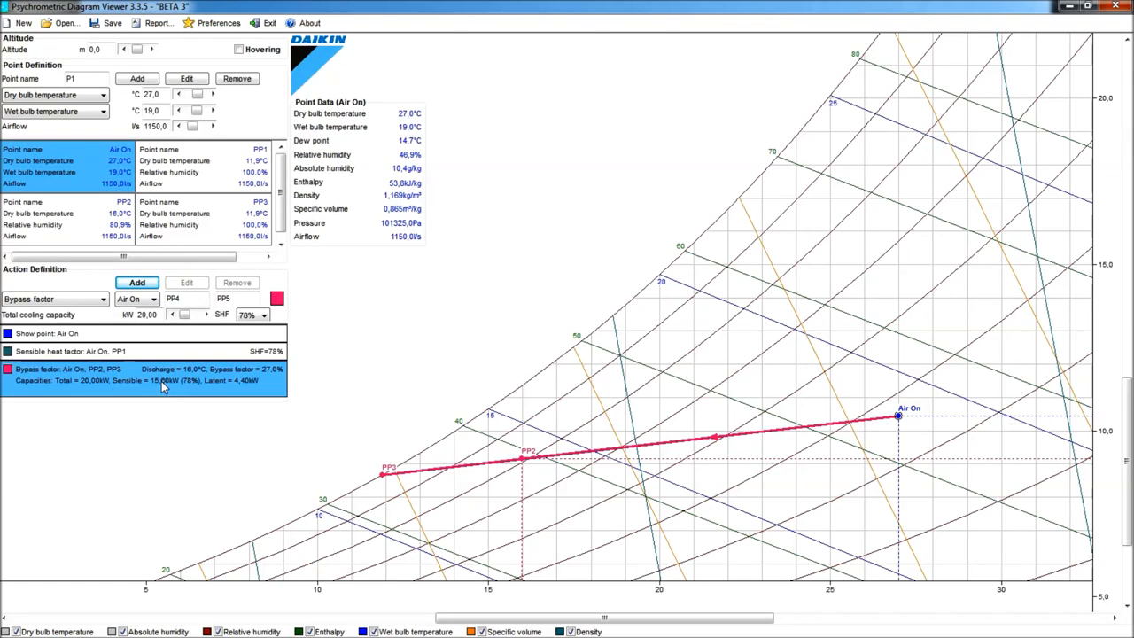
pyautogui.click(187, 282)
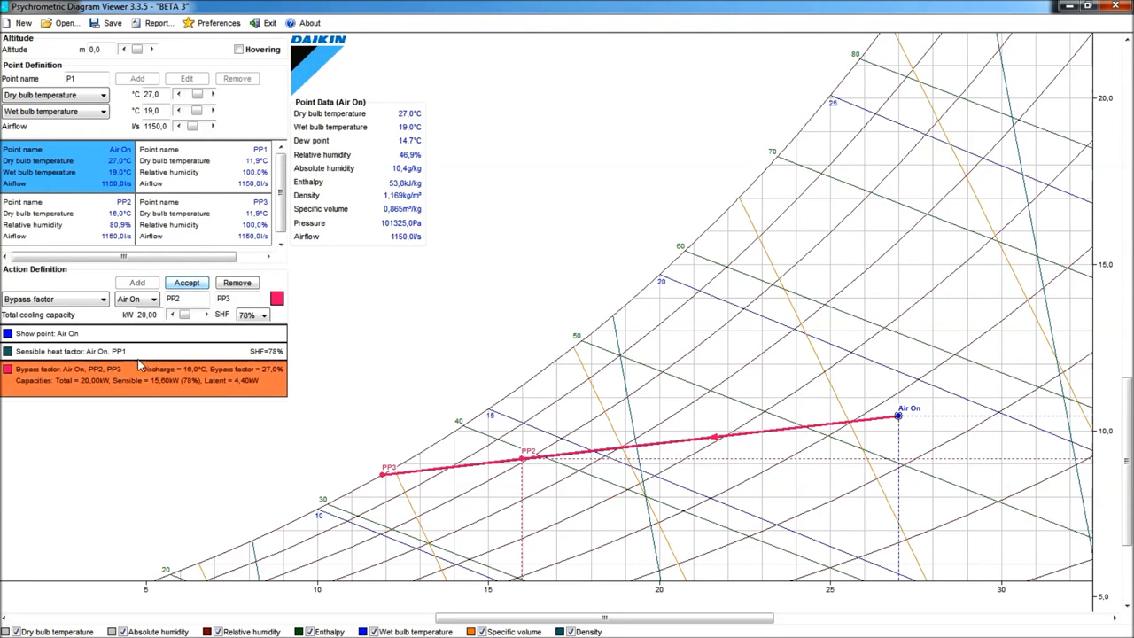
pyautogui.doubleClick(172, 299)
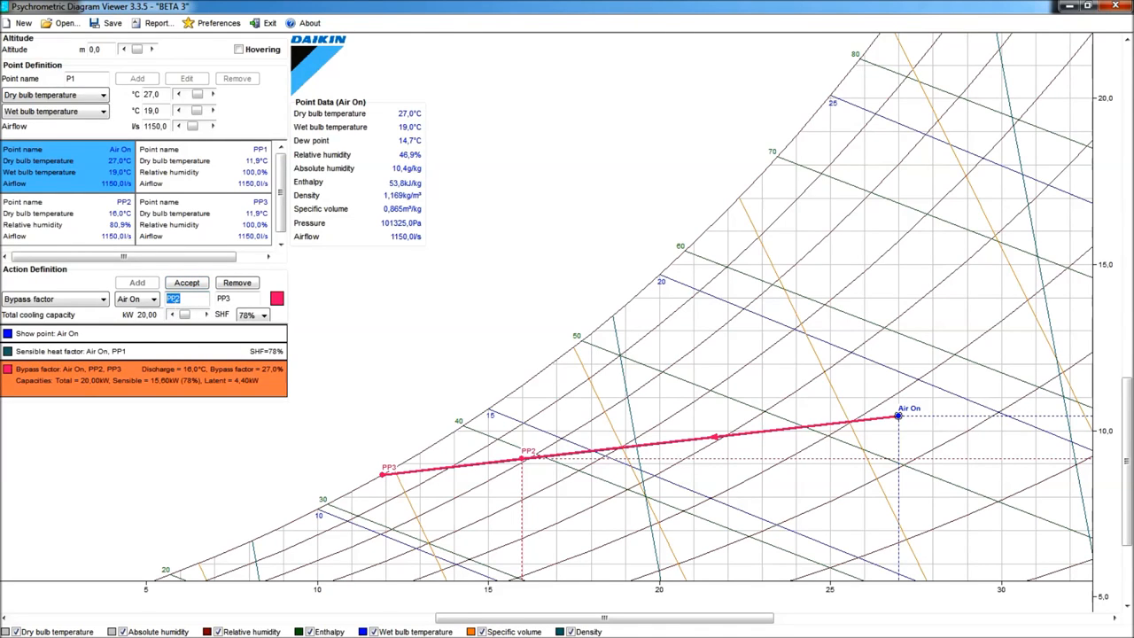
pyautogui.write('Disch')
pyautogui.click(186, 284)
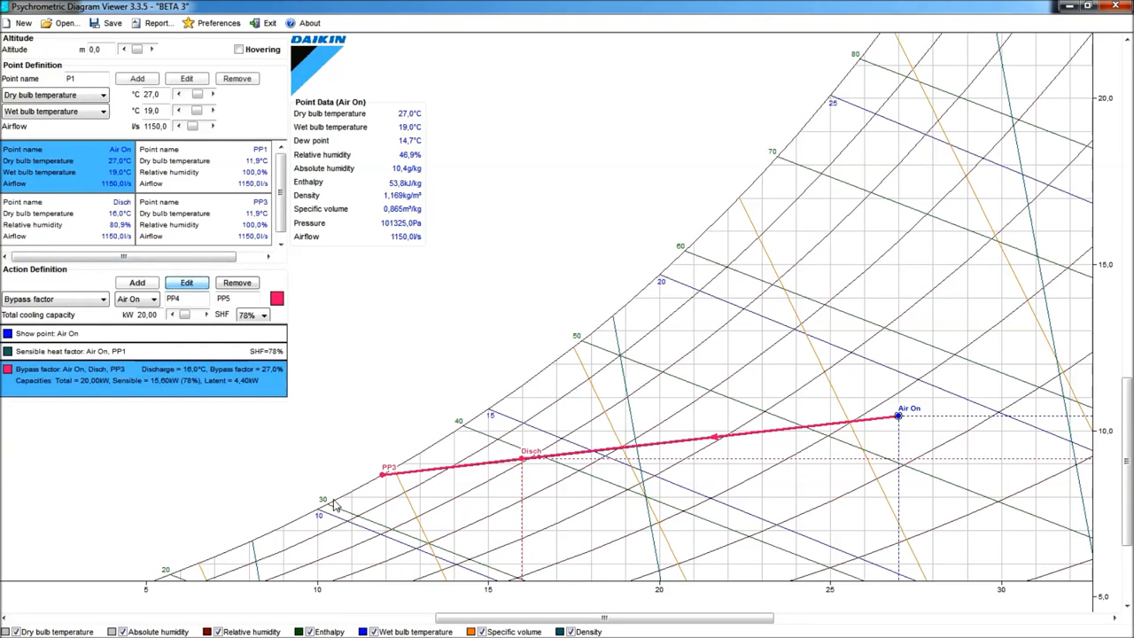
# - Select the Disch point on the chart to inspect its data alongside the exercise notes
pyautogui.click(523, 460)
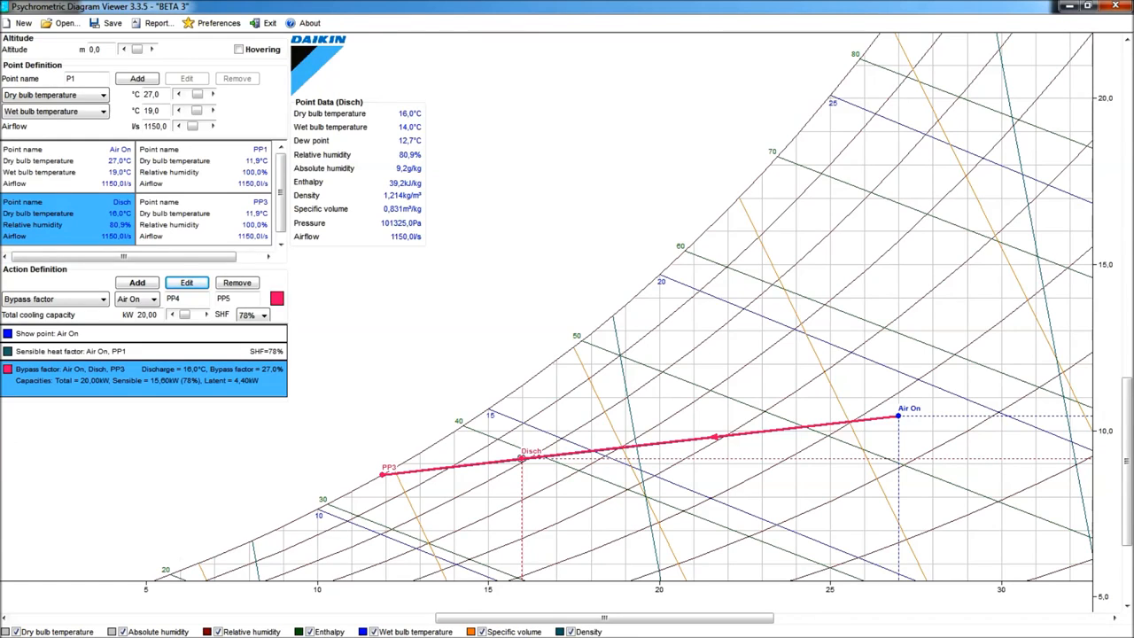
pyautogui.hotkey('alt', 'Tab')
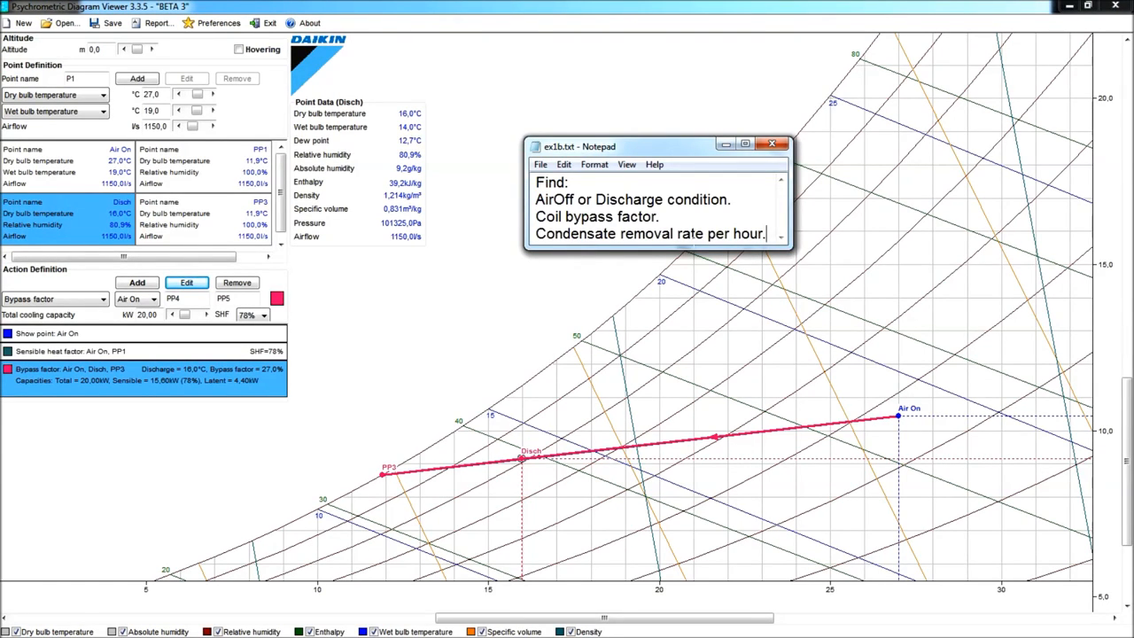
pyautogui.moveTo(656, 153); pyautogui.dragTo(636, 41)
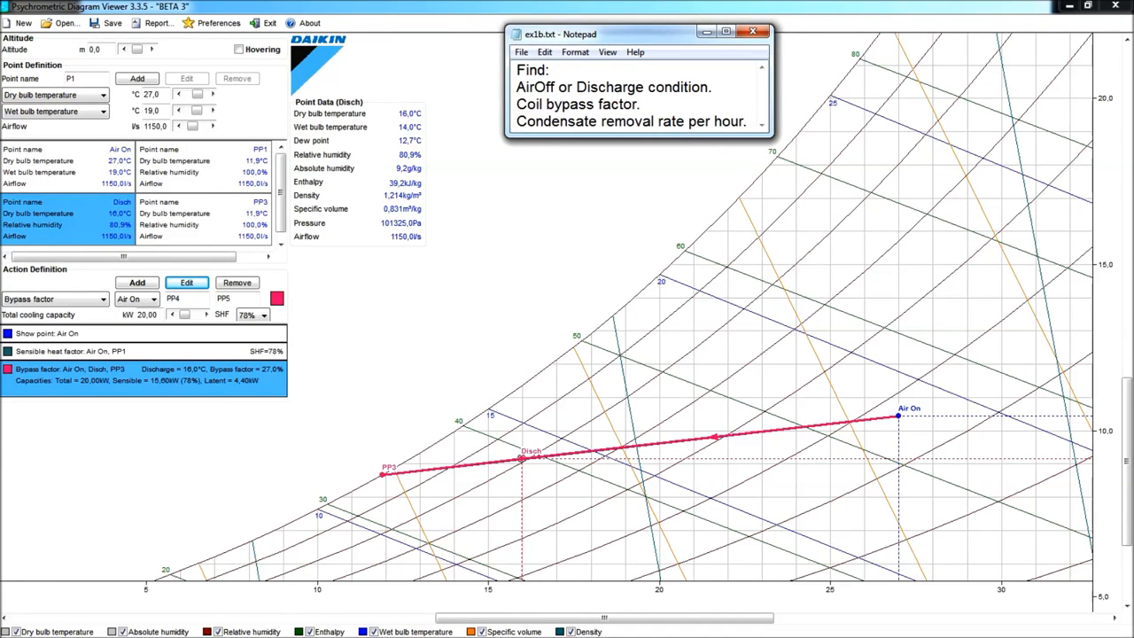
pyautogui.hotkey('alt', 'Tab')
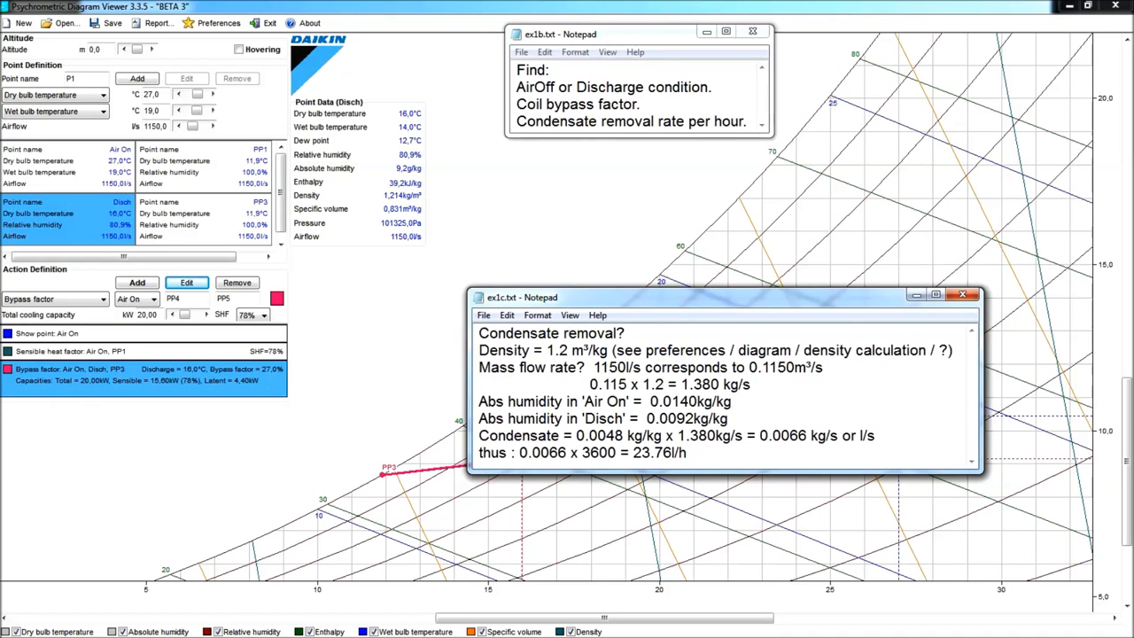
# - Check the density calculation setting in the diagram preferences without changing it
pyautogui.click(206, 24)
pyautogui.click(454, 229)
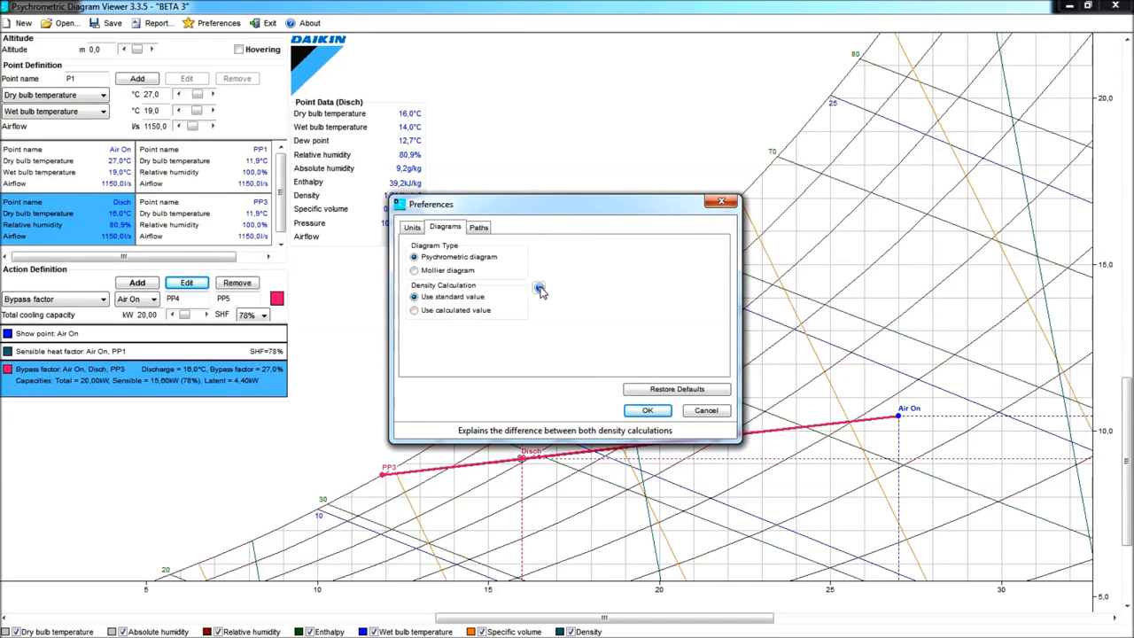
pyautogui.click(708, 412)
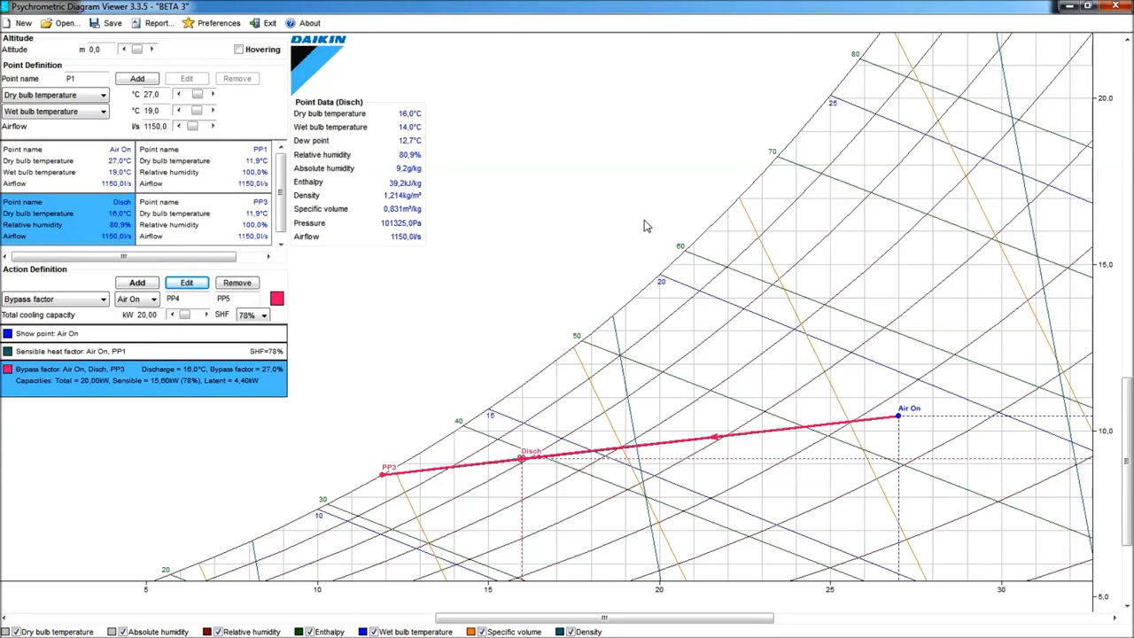
# - Start the new exercise by adding point R at 22 °C dry bulb and 50% relative humidity
pyautogui.hotkey('alt', 'Tab')
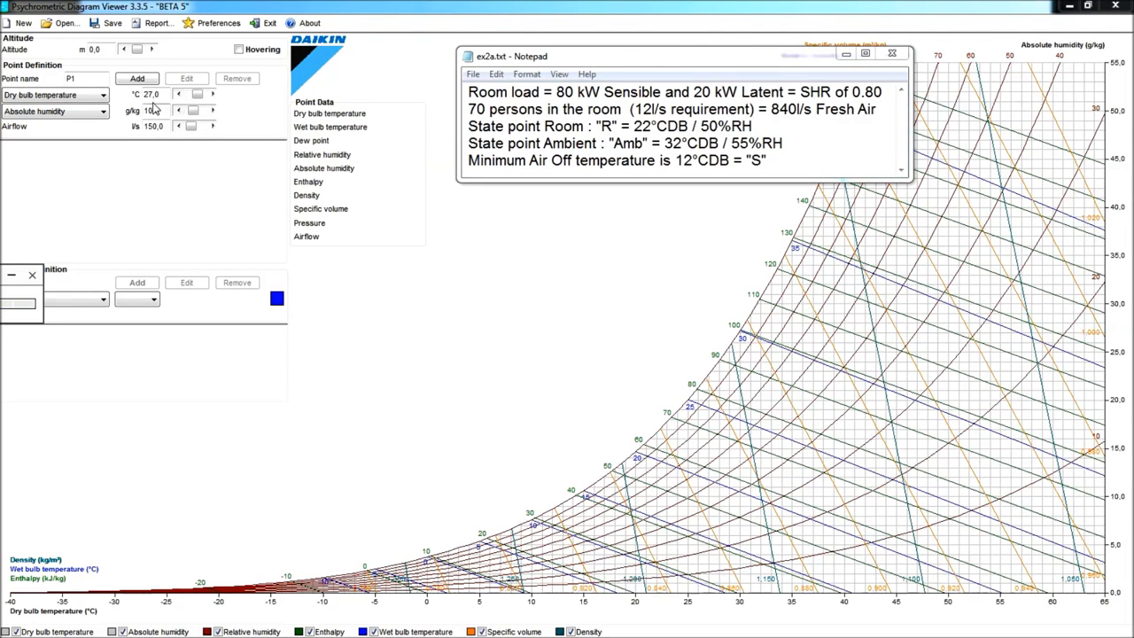
pyautogui.hotkey('alt', 'Tab')
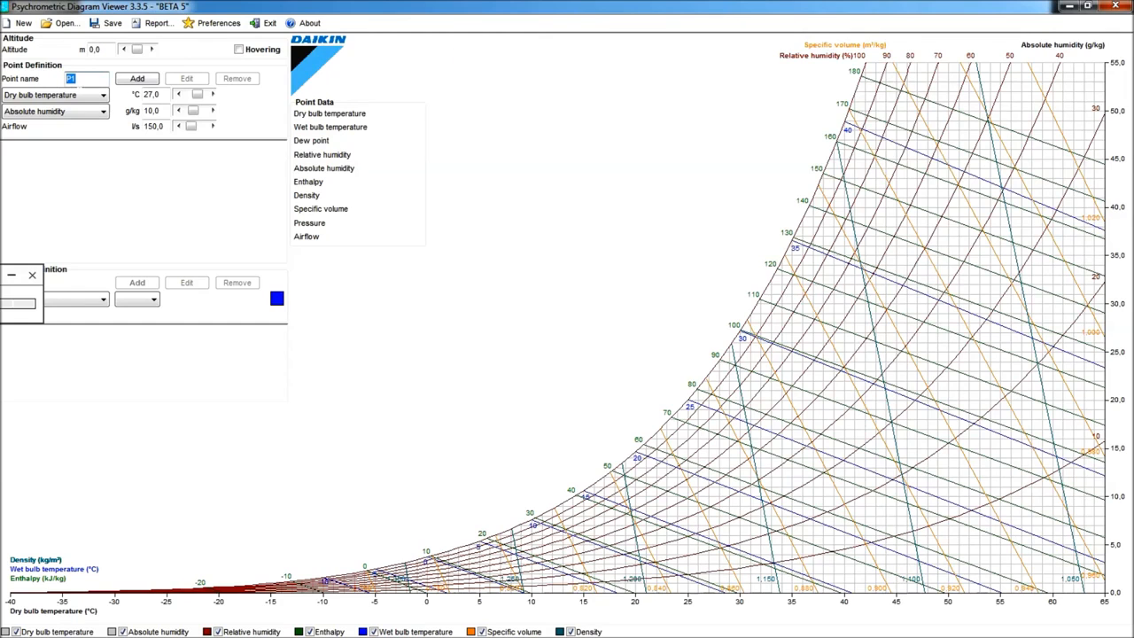
pyautogui.write('R')
pyautogui.press('Tab')
pyautogui.write('22')
pyautogui.click(104, 111)
pyautogui.click(59, 146)
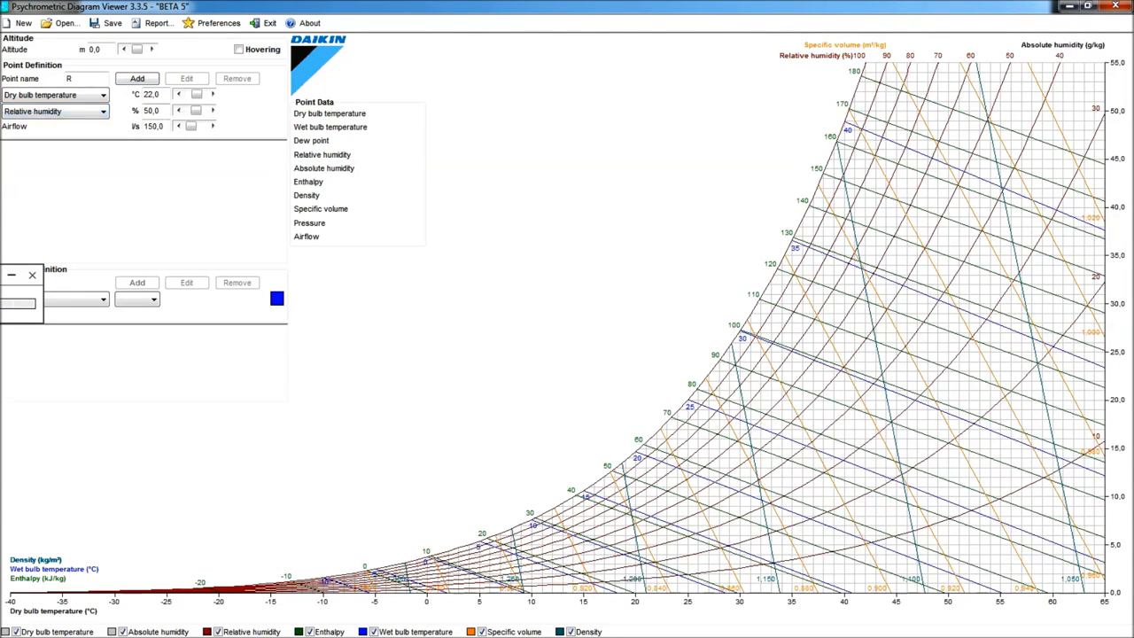
pyautogui.click(145, 80)
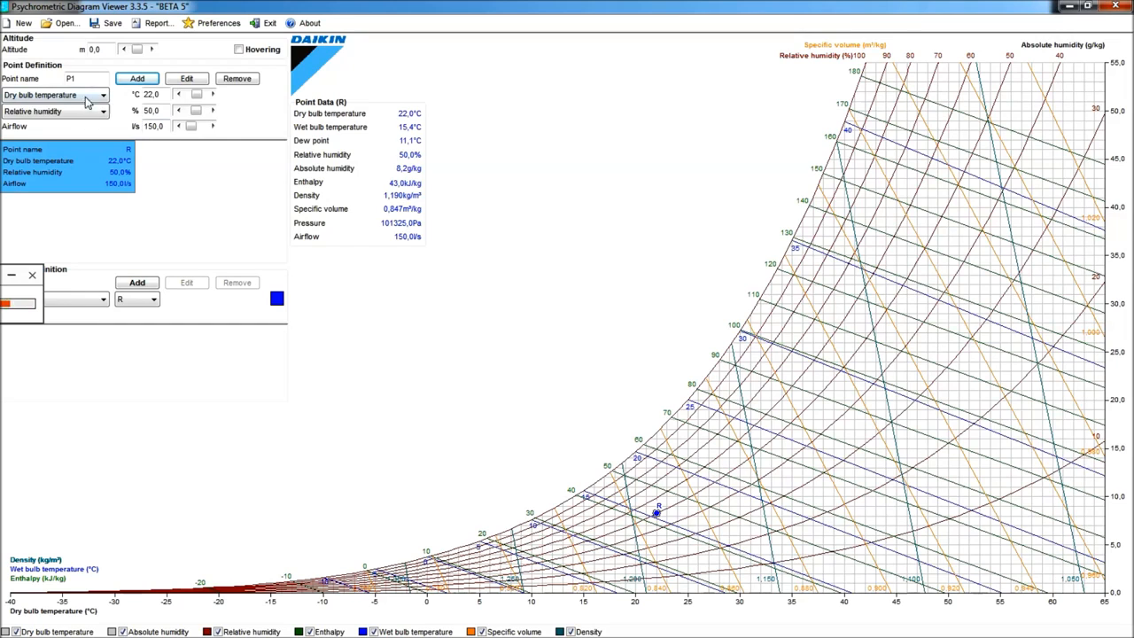
# - Add point Amb at 32 °C dry bulb and 55% relative humidity
pyautogui.click(74, 78)
pyautogui.moveTo(74, 78); pyautogui.dragTo(52, 81)
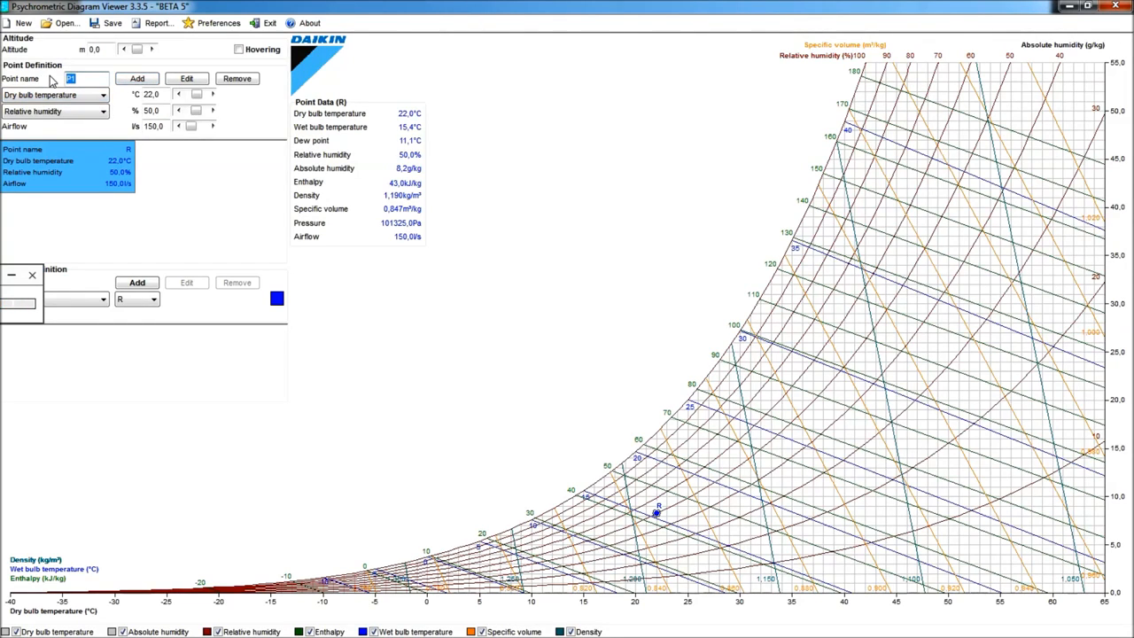
pyautogui.write('Amb')
pyautogui.press('Tab')
pyautogui.write('32')
pyautogui.press('Tab')
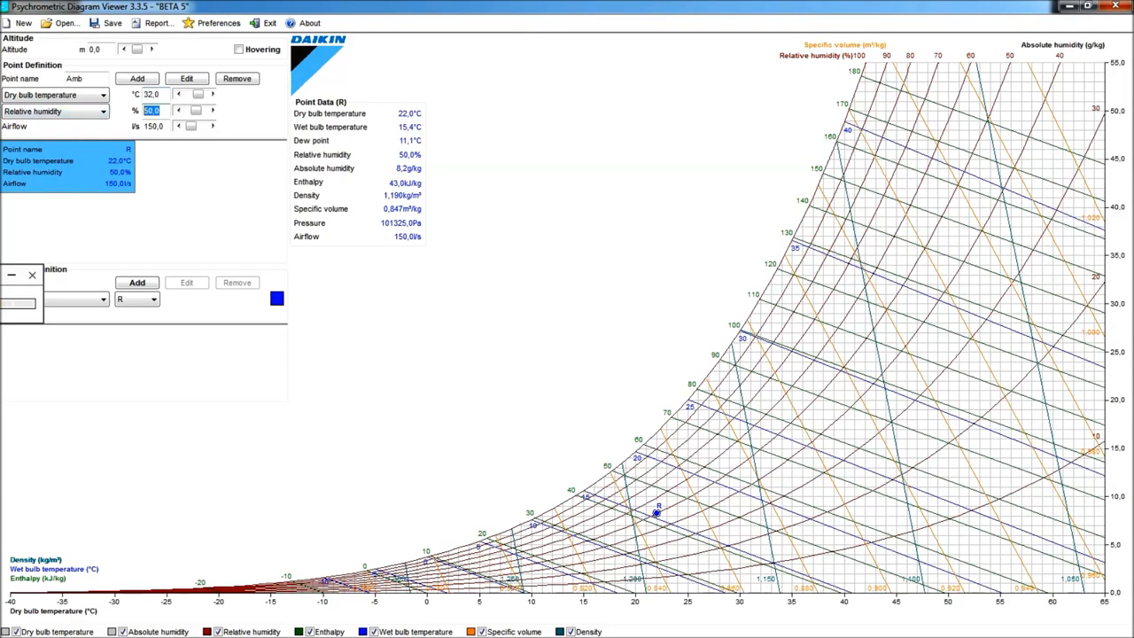
pyautogui.write('55')
pyautogui.click(148, 81)
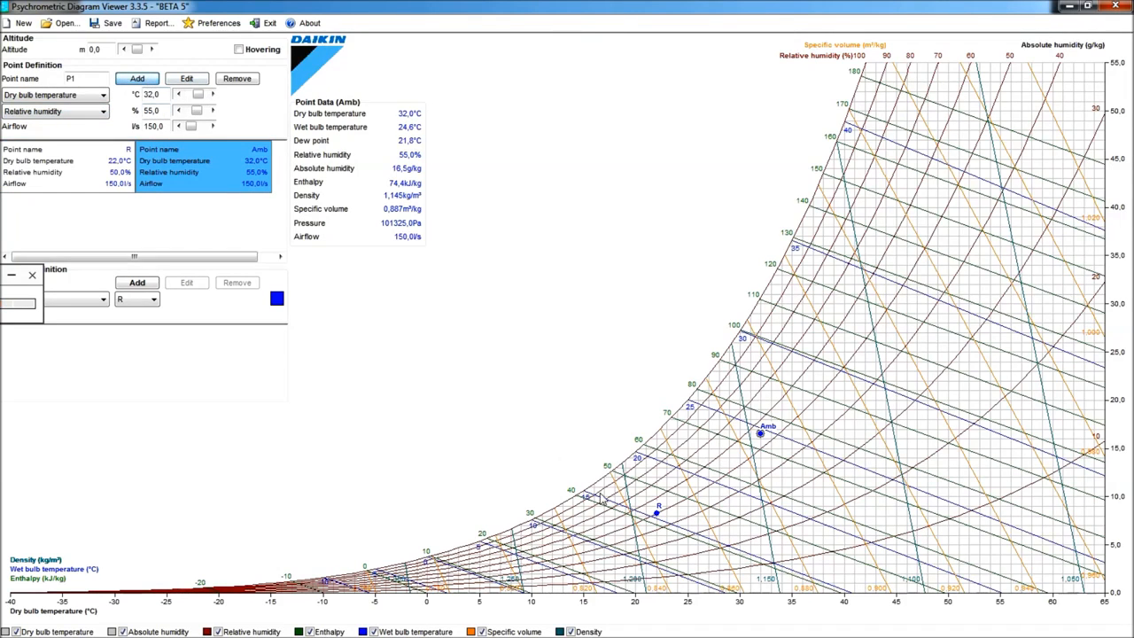
# - Set the Amb point's airflow to 840 l/s
pyautogui.scroll(1, 614, 539)
pyautogui.scroll(6, 614, 539)
pyautogui.scroll(-2, 614, 535)
pyautogui.scroll(1, 609, 529)
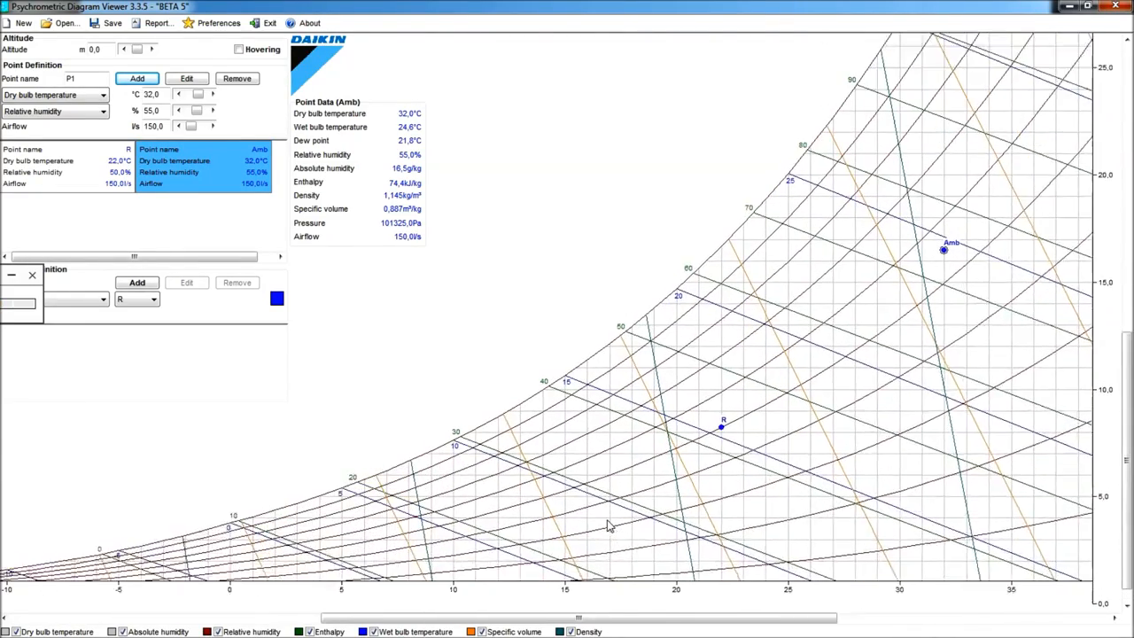
pyautogui.scroll(1, 610, 526)
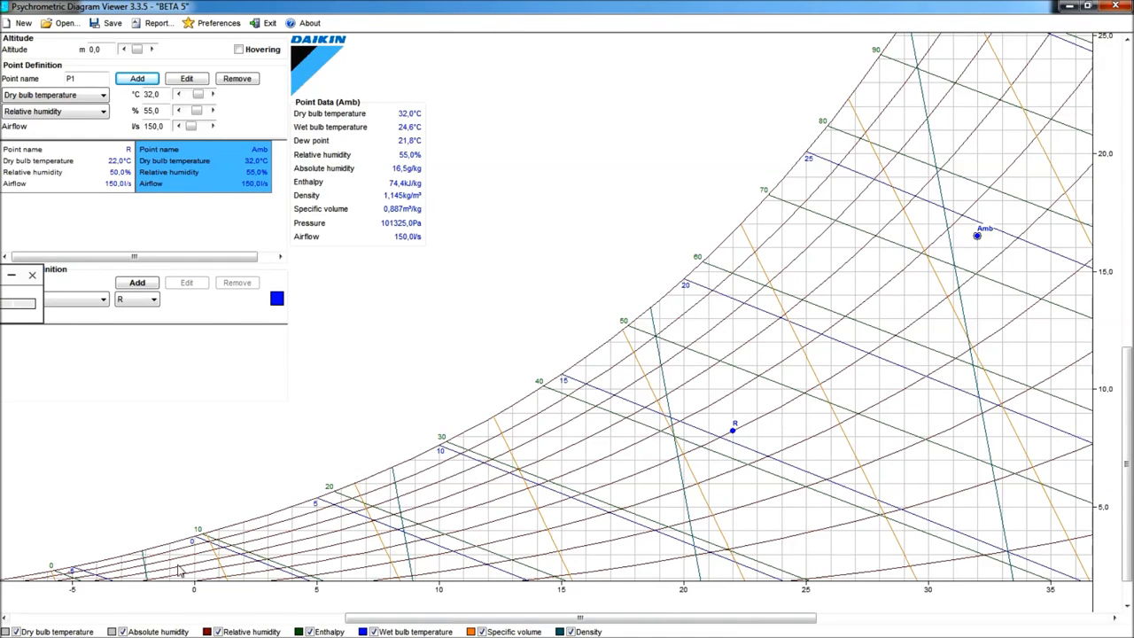
pyautogui.hotkey('alt', 'Tab')
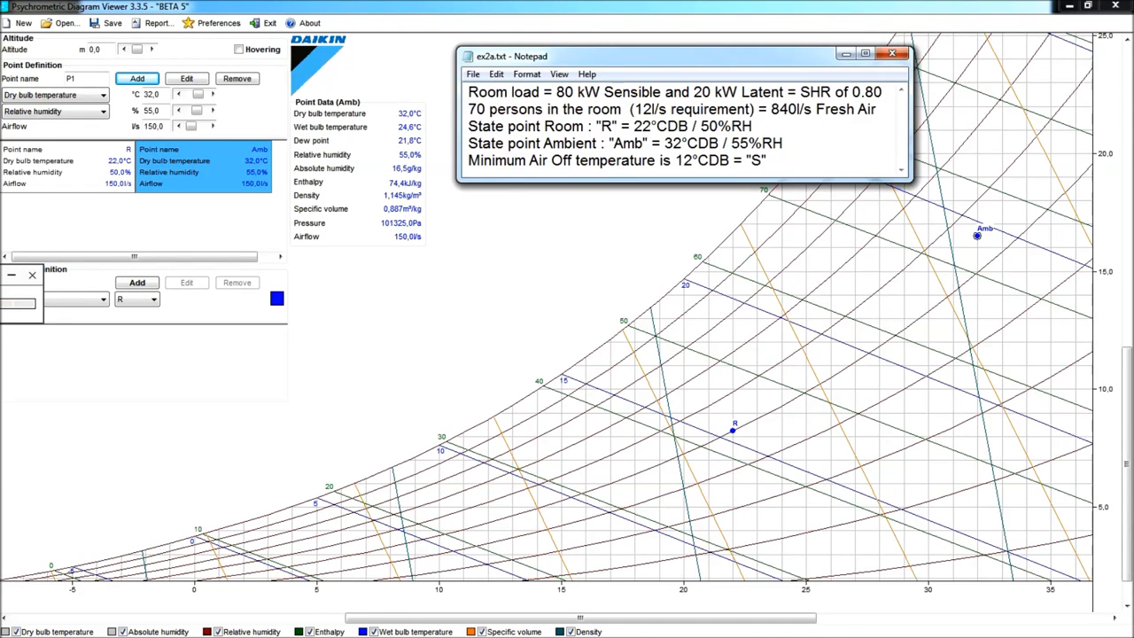
pyautogui.hotkey('alt', 'Tab')
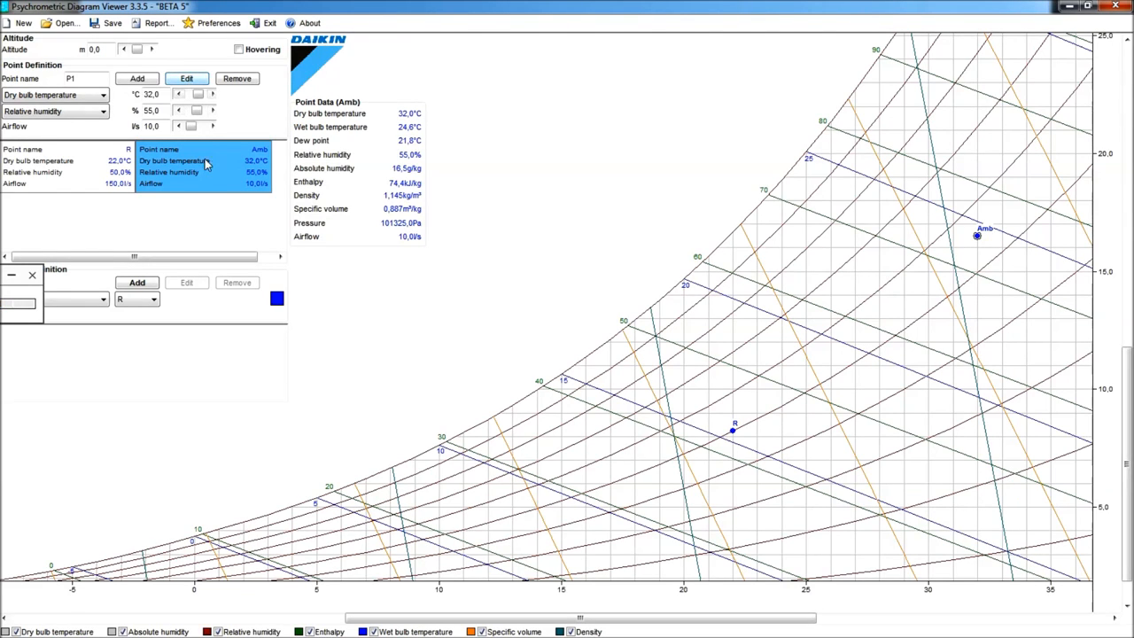
pyautogui.click(187, 78)
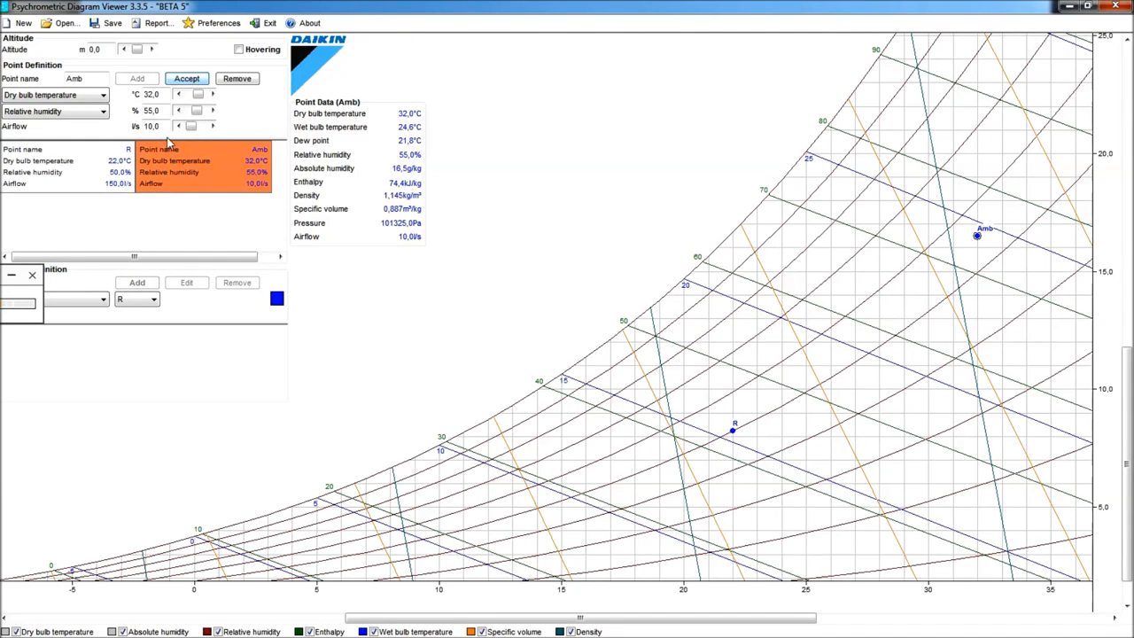
pyautogui.doubleClick(153, 126)
pyautogui.write('840')
pyautogui.click(186, 78)
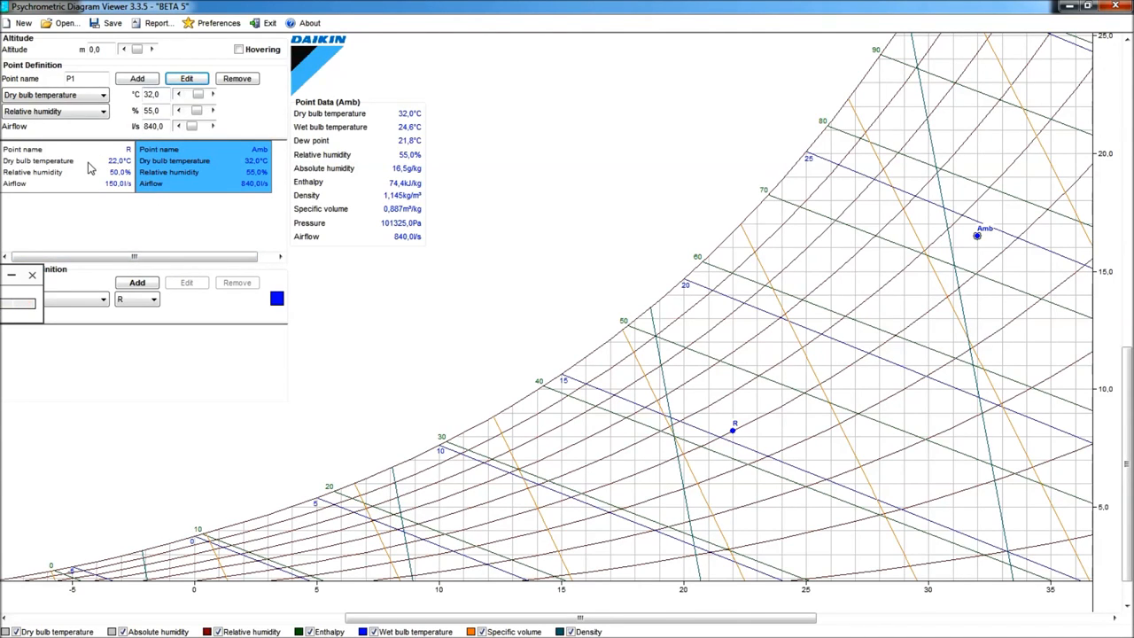
# - Set point R's airflow to 5827 l/s
pyautogui.click(89, 168)
pyautogui.click(187, 80)
pyautogui.moveTo(166, 127); pyautogui.dragTo(86, 129)
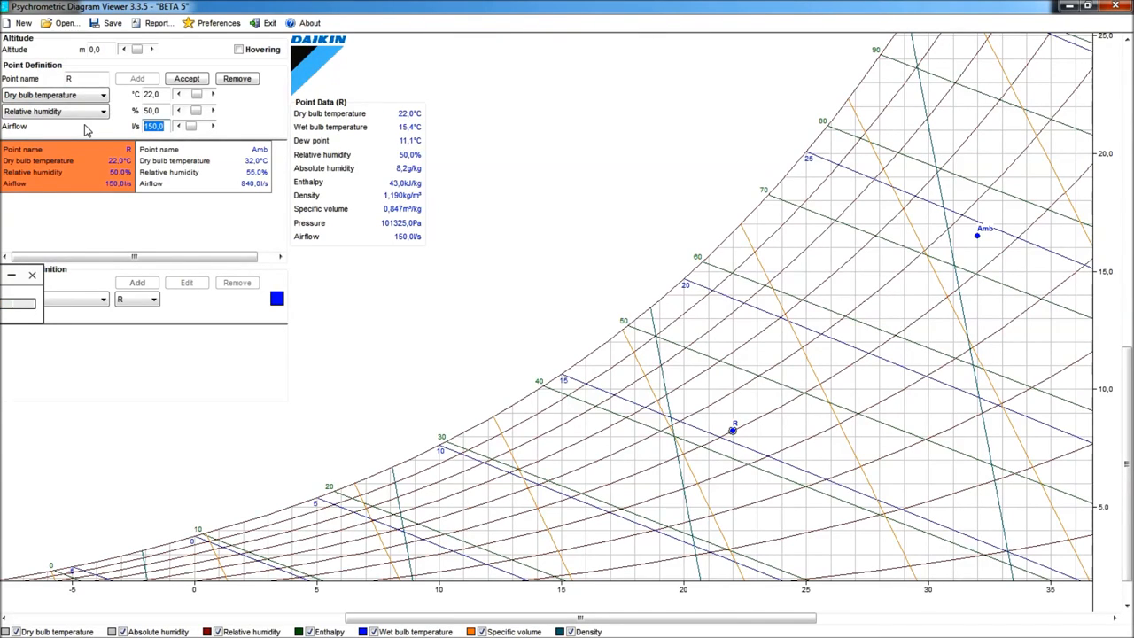
pyautogui.write('5827')
pyautogui.click(185, 82)
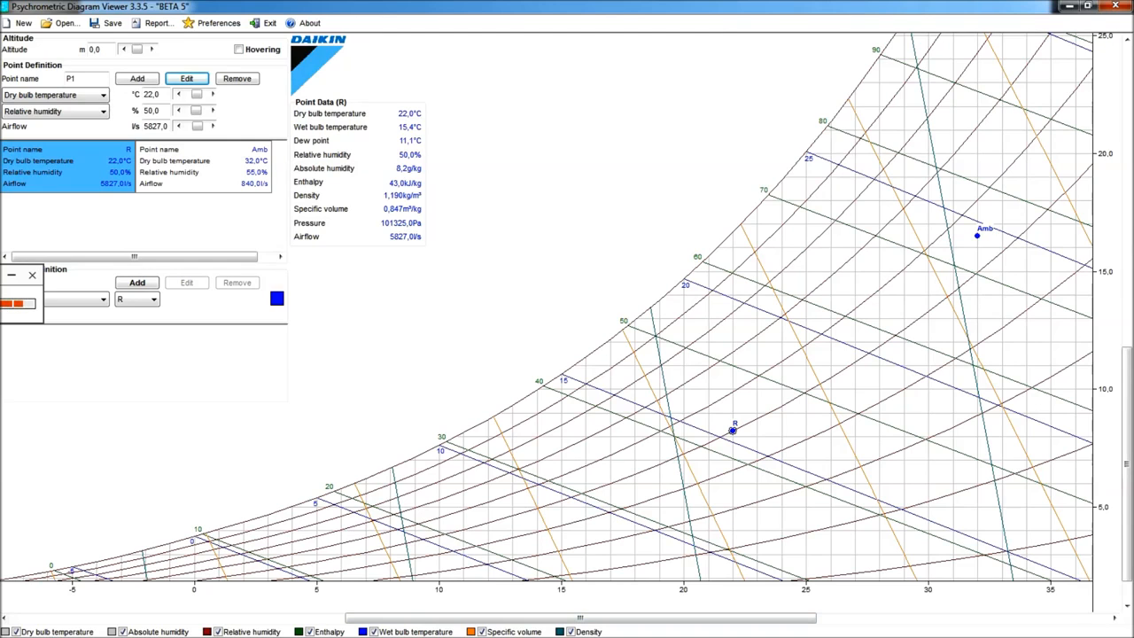
# - Add a Show point action for R and a dark teal Sensible heat factor line from R at 80%
pyautogui.hotkey('alt', 'Tab')
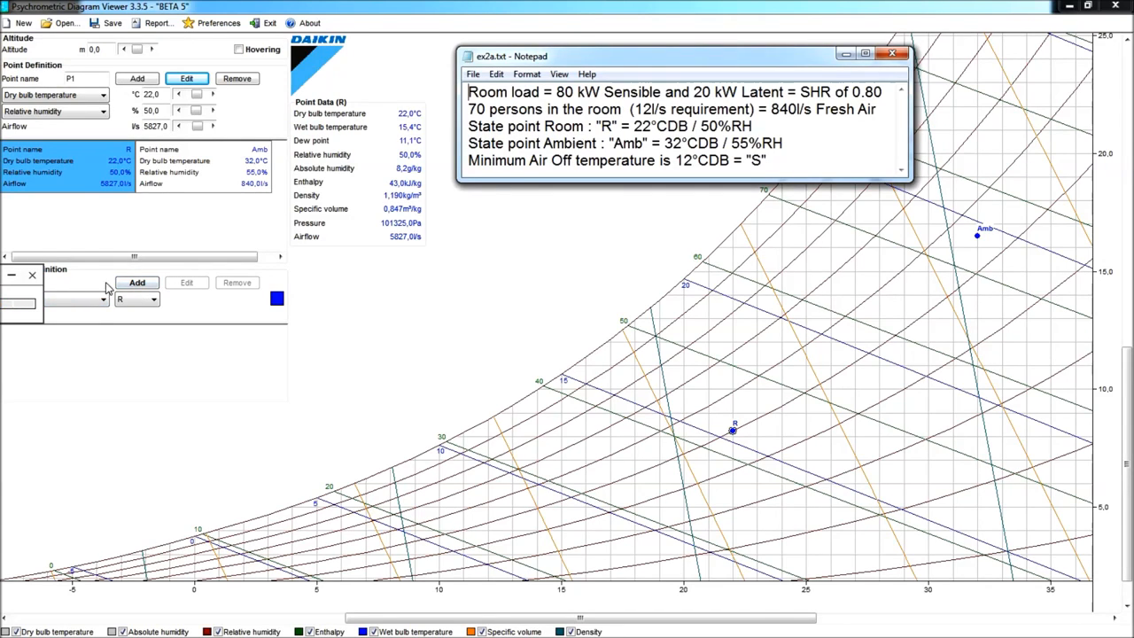
pyautogui.click(137, 282)
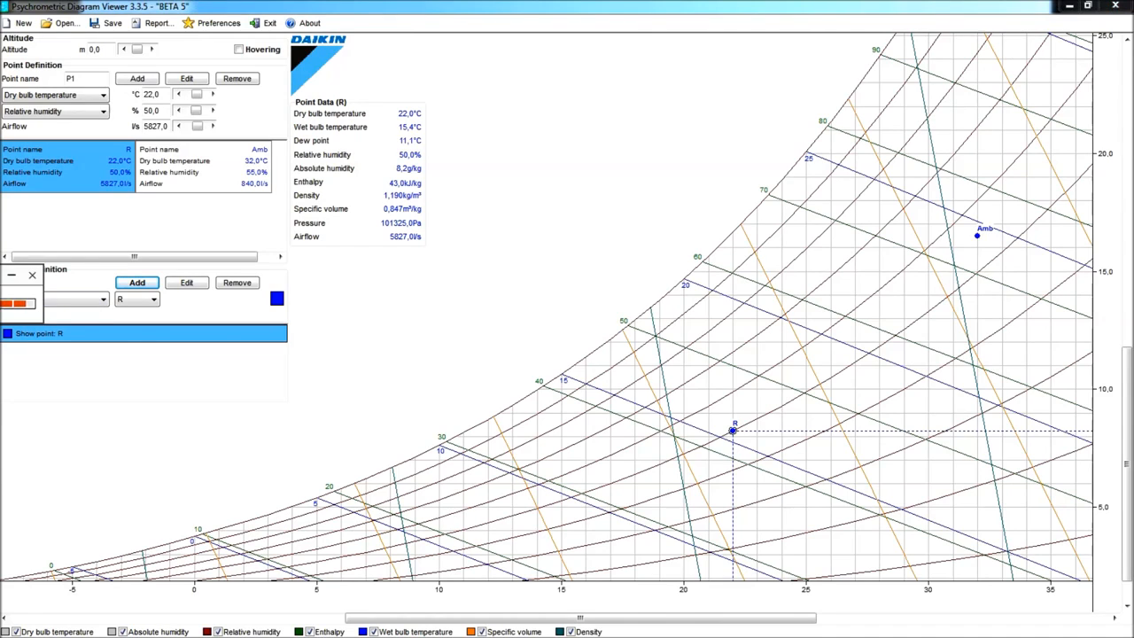
pyautogui.click(102, 301)
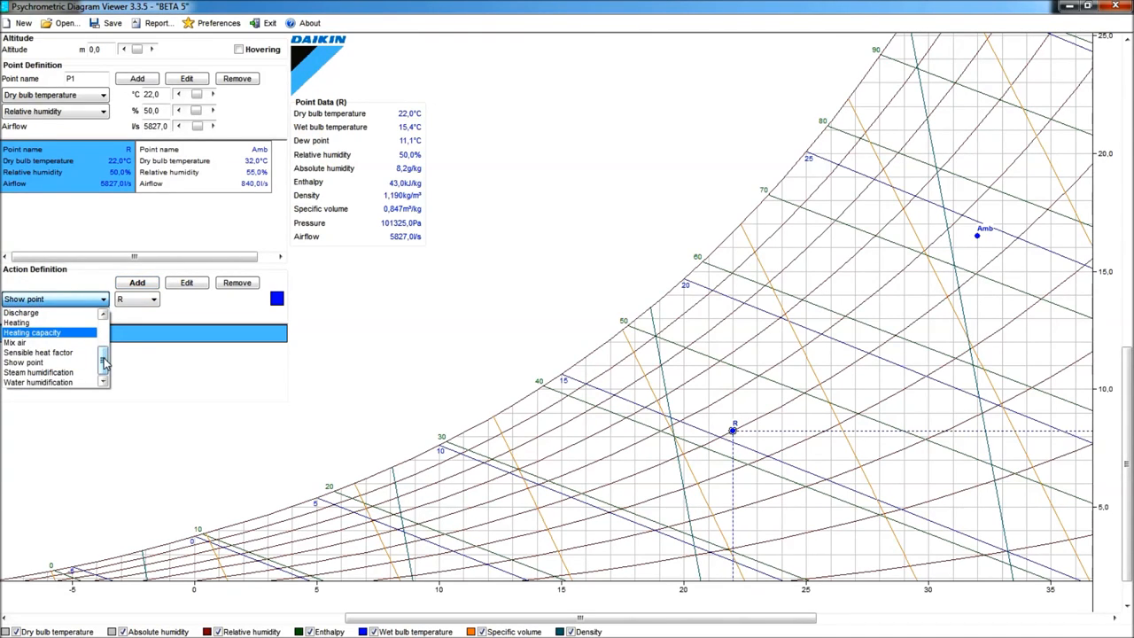
pyautogui.click(71, 353)
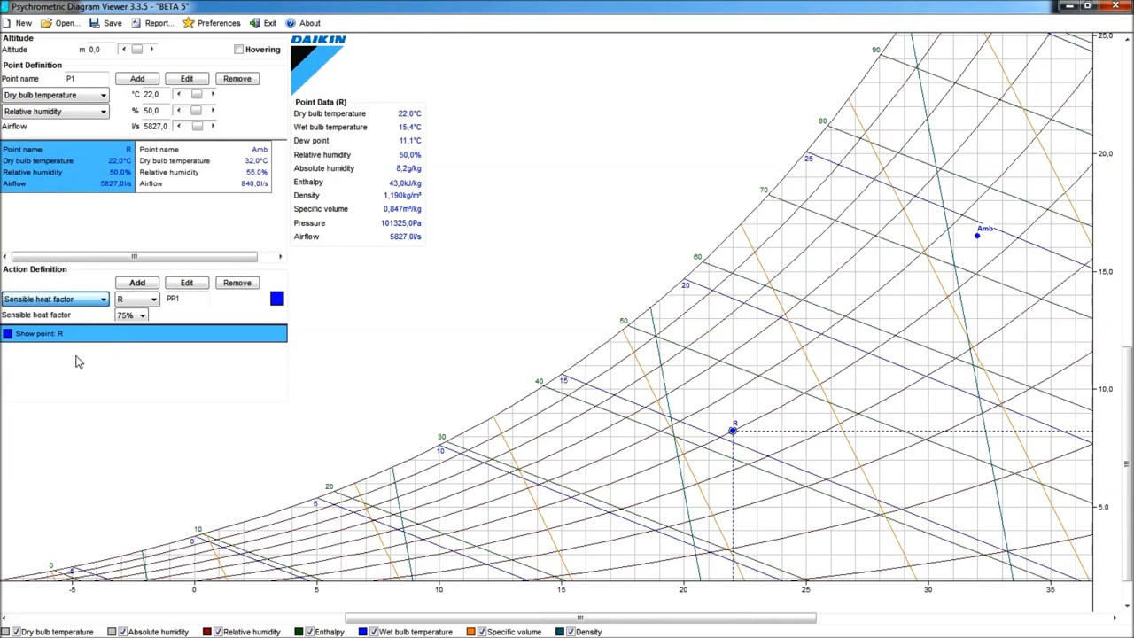
pyautogui.click(142, 317)
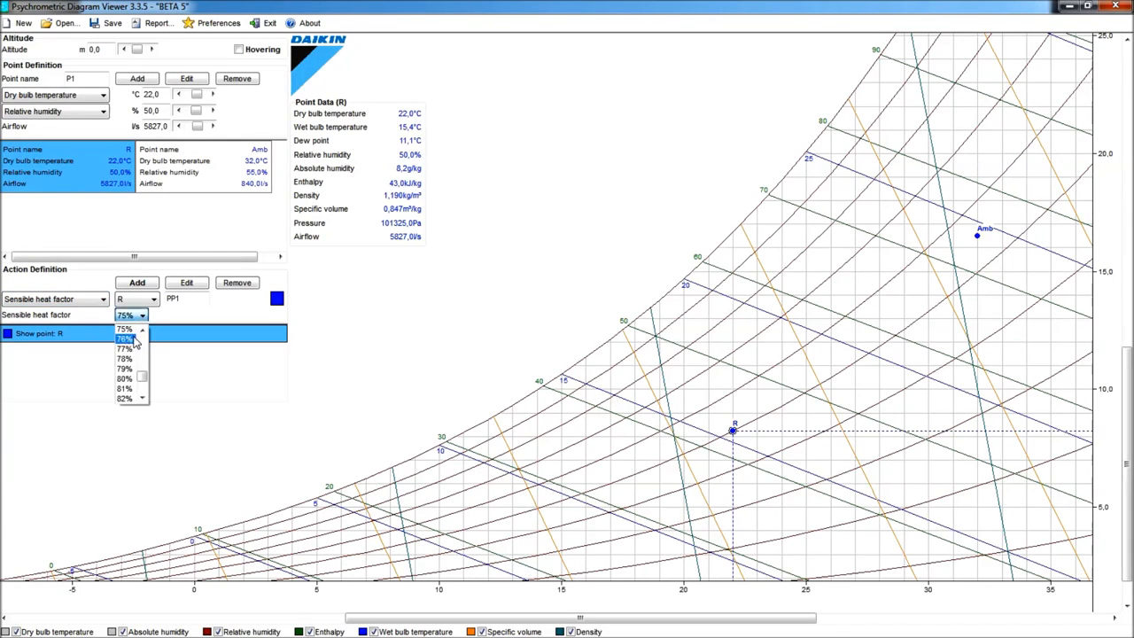
pyautogui.click(124, 380)
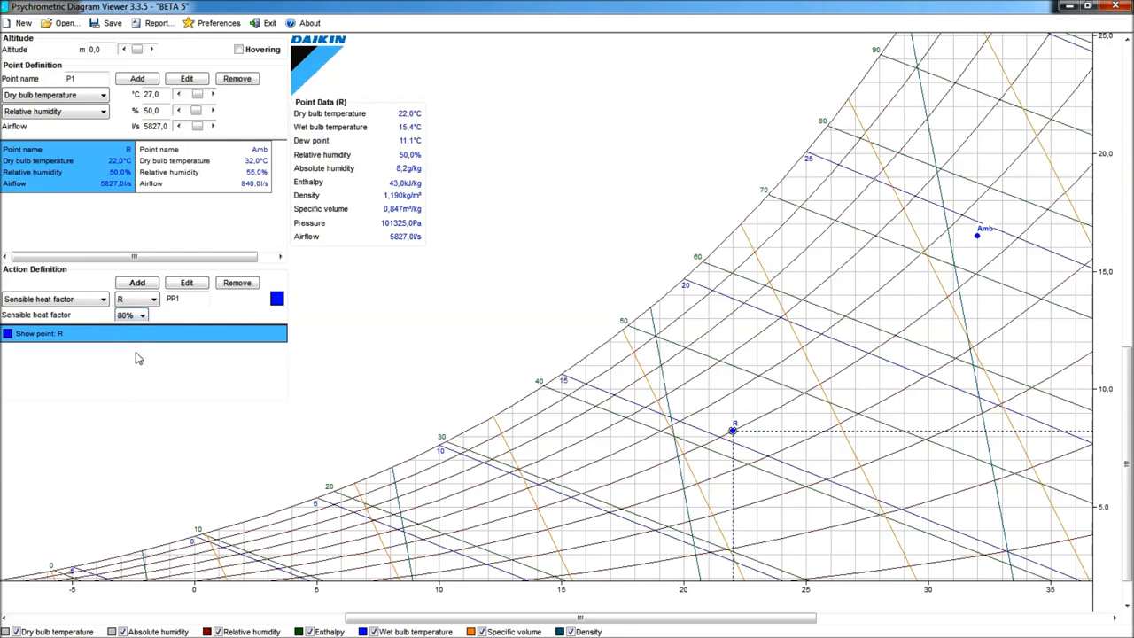
pyautogui.click(277, 301)
pyautogui.click(494, 254)
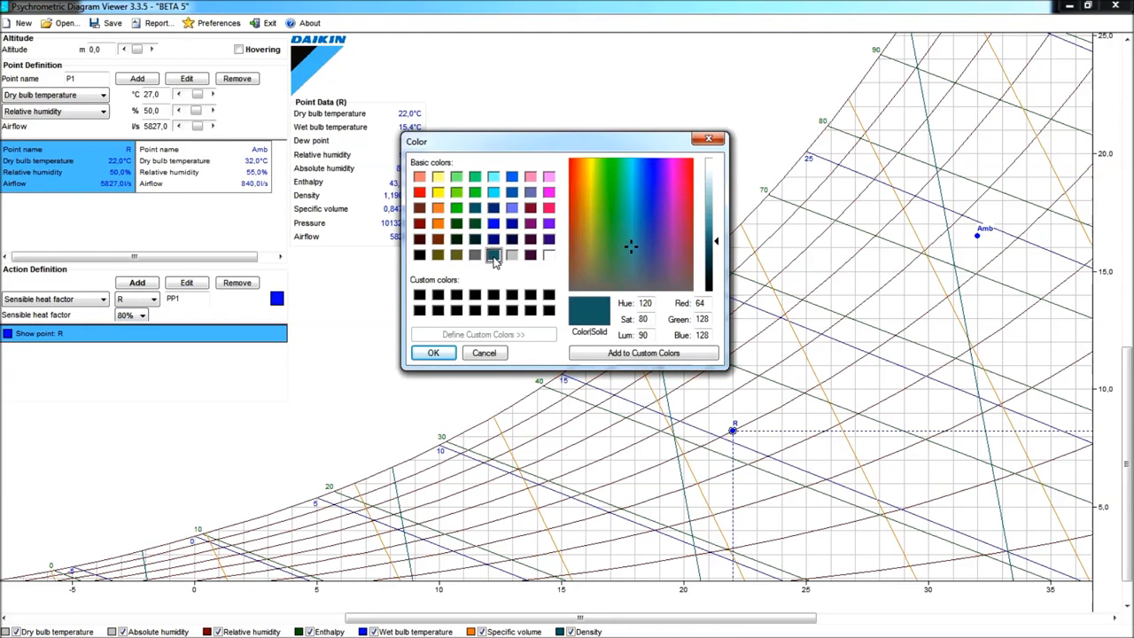
pyautogui.click(432, 354)
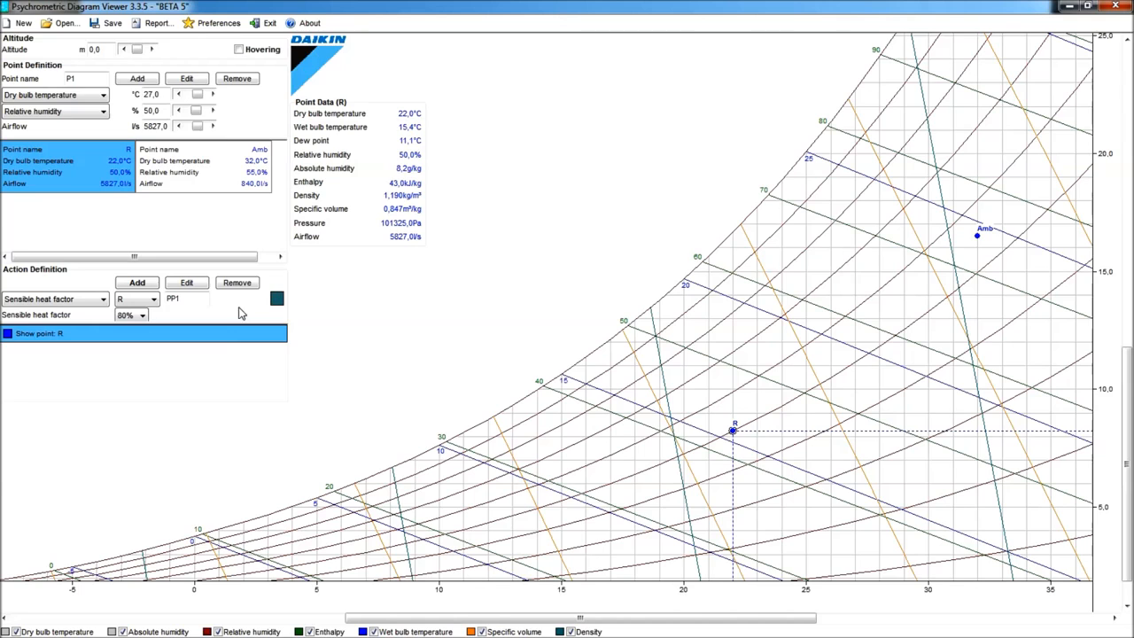
pyautogui.click(142, 285)
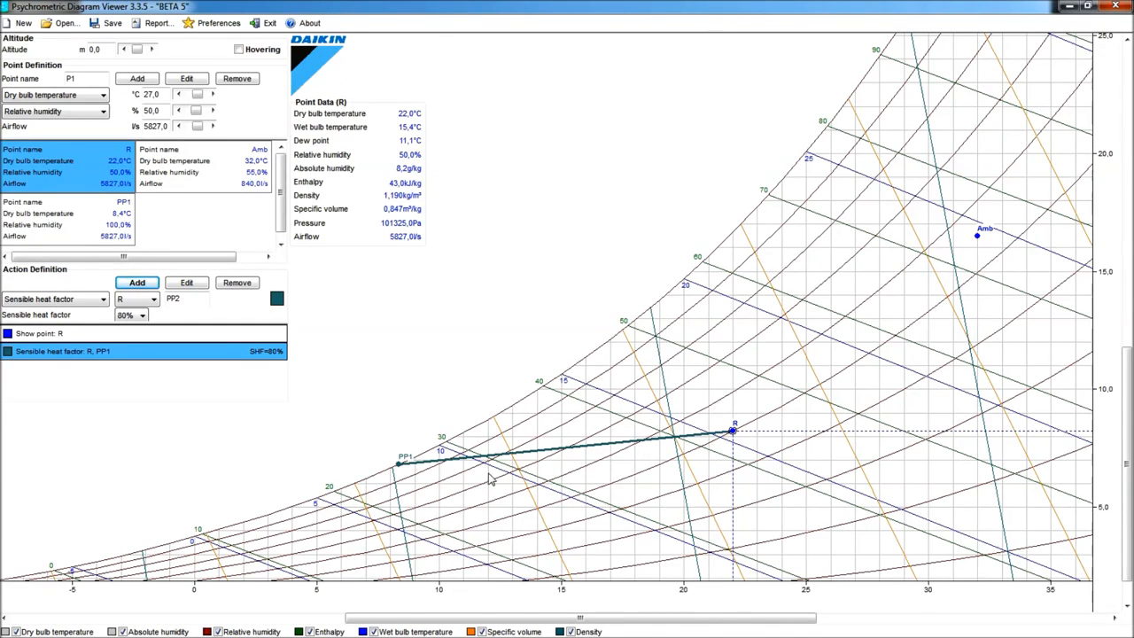
# - Turn on Hovering to read chart values under the pointer
pyautogui.scroll(5, 491, 469)
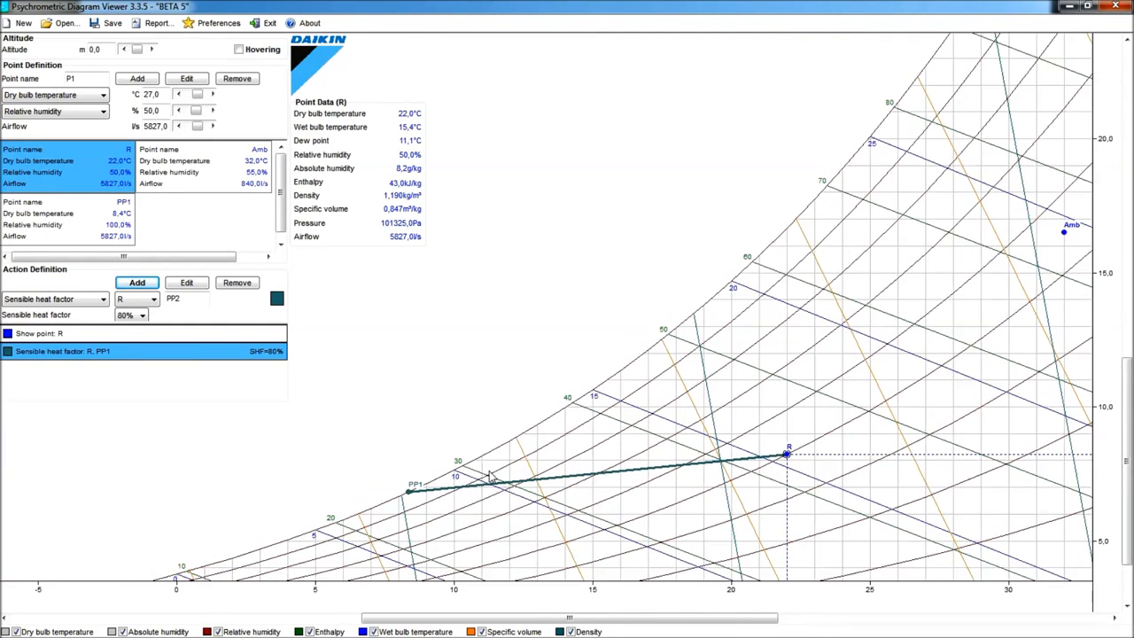
pyautogui.scroll(3, 536, 552)
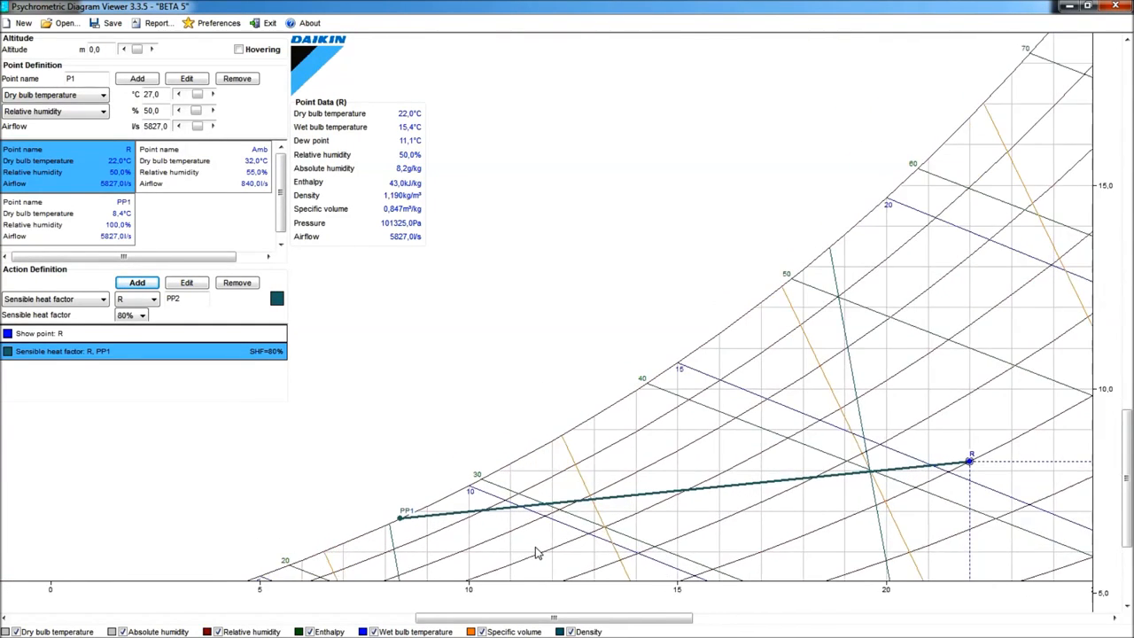
pyautogui.click(238, 51)
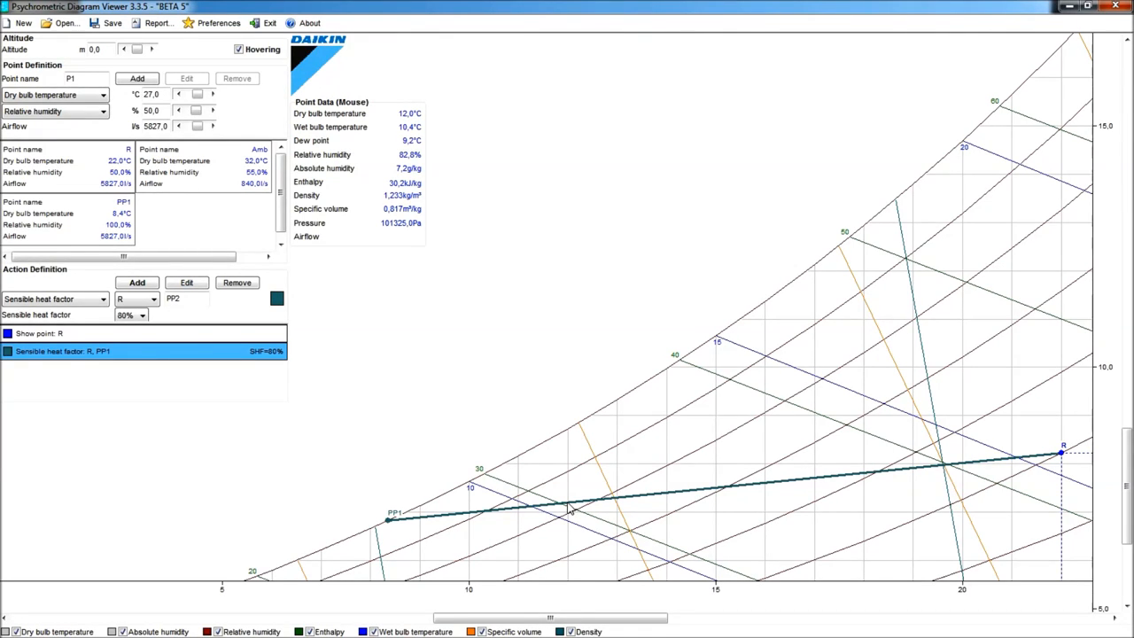
# - Add point S at 12 °C dry bulb and 10.4 °C wet bulb with 6667 l/s airflow
pyautogui.doubleClick(72, 78)
pyautogui.write('S')
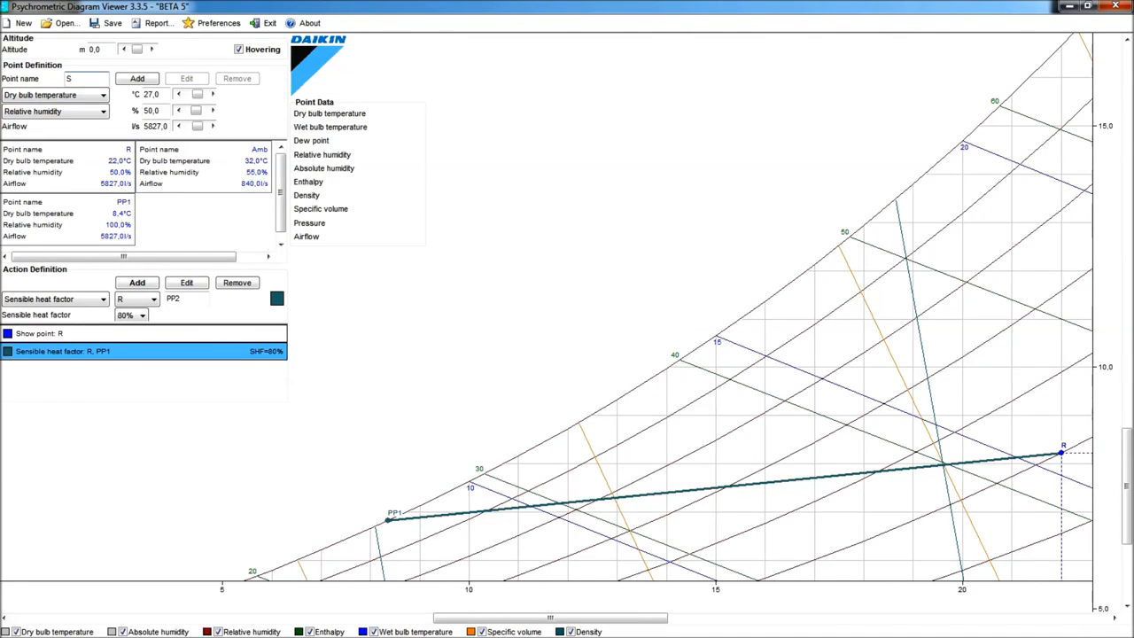
pyautogui.press('Tab')
pyautogui.write('1')
pyautogui.click(102, 113)
pyautogui.click(85, 164)
pyautogui.press('Tab')
pyautogui.write('1')
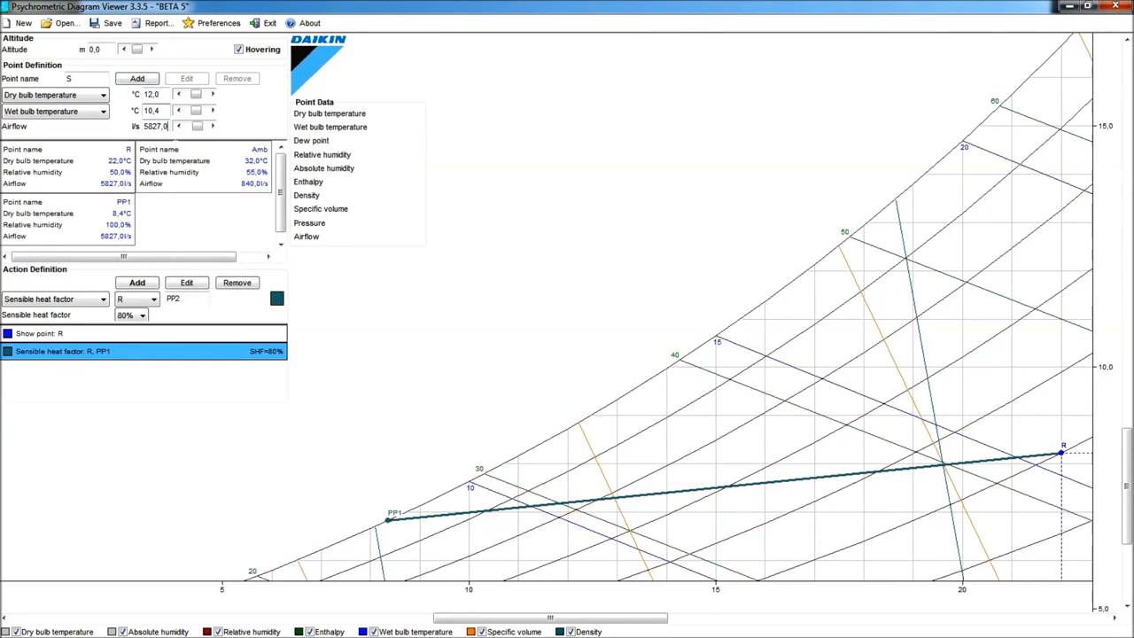
pyautogui.press('Tab')
pyautogui.write('6')
pyautogui.click(137, 79)
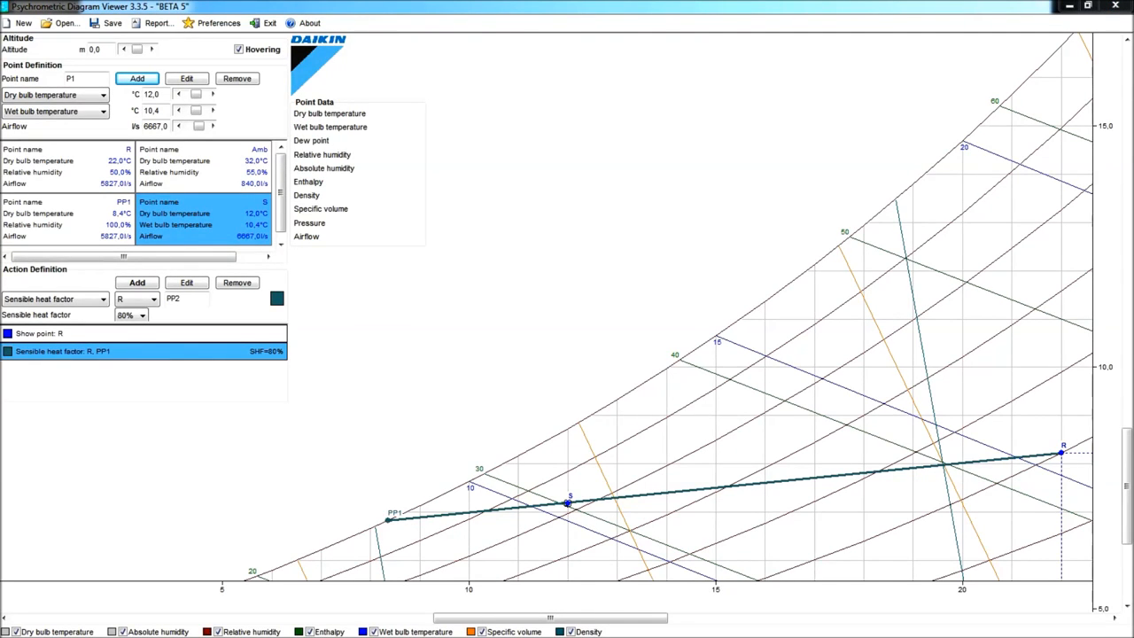
# - Add a red Show point action for point S
pyautogui.click(103, 302)
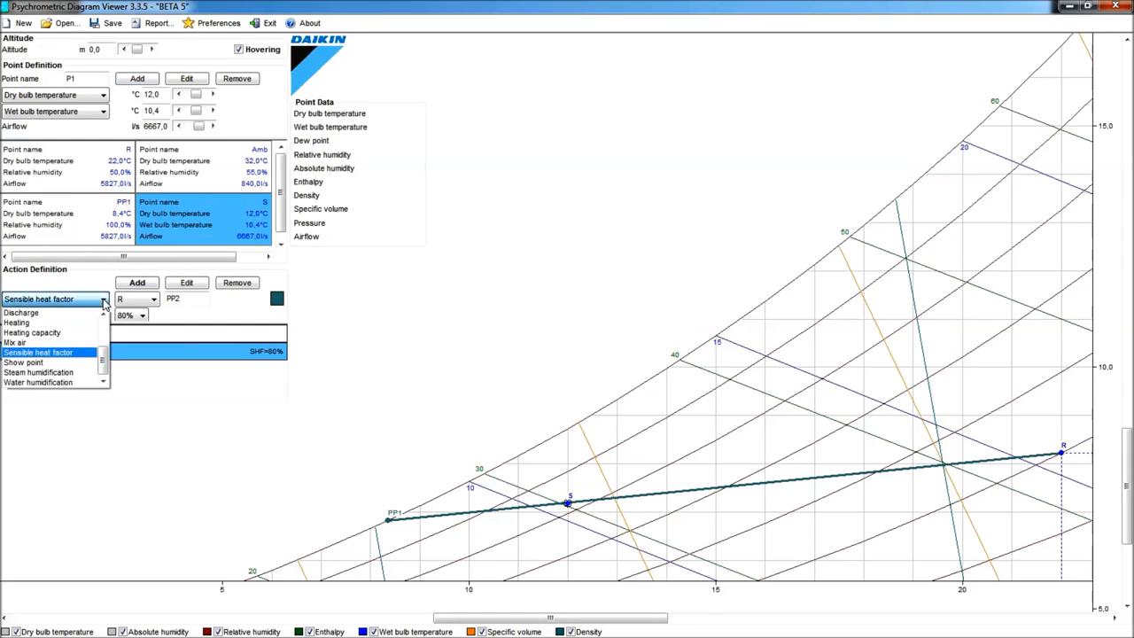
pyautogui.click(59, 365)
pyautogui.click(153, 299)
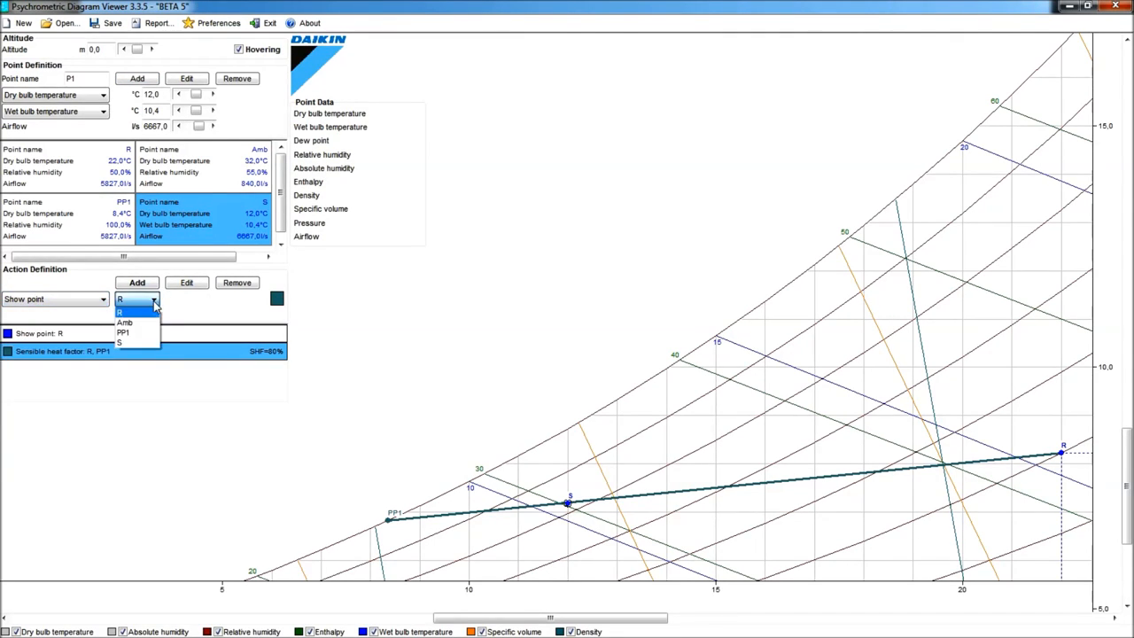
pyautogui.click(126, 342)
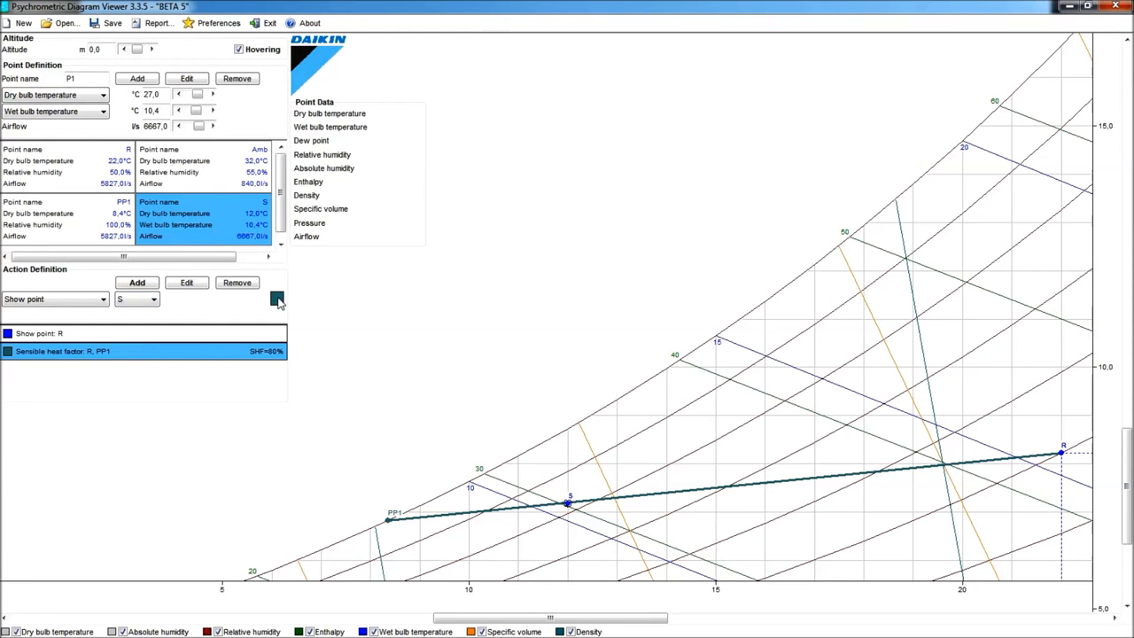
pyautogui.click(278, 300)
pyautogui.click(420, 192)
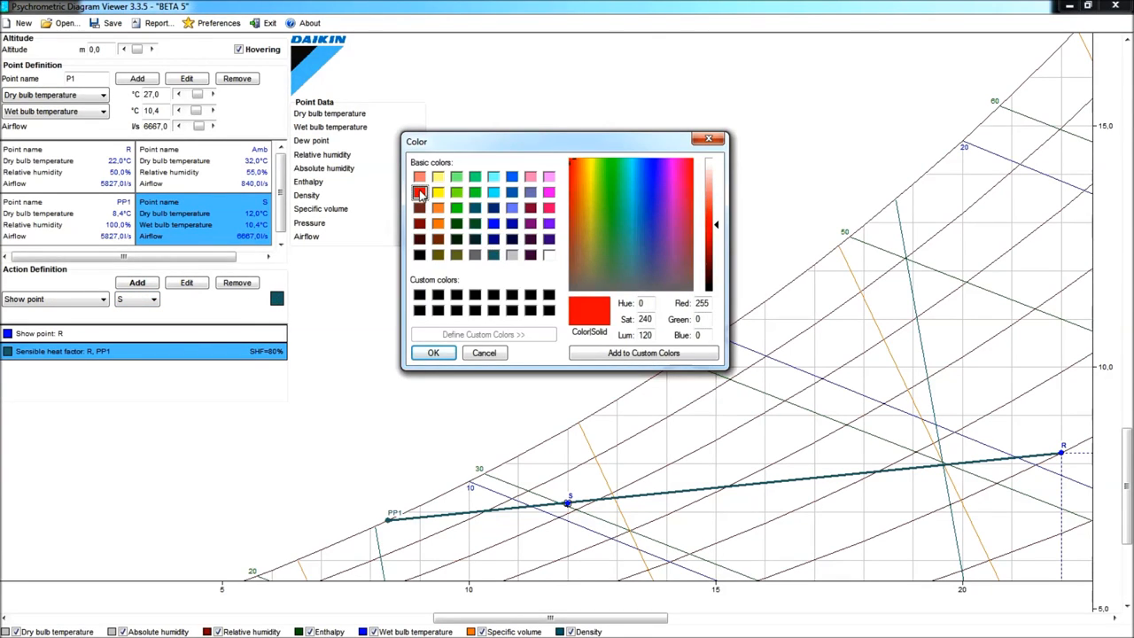
pyautogui.click(432, 353)
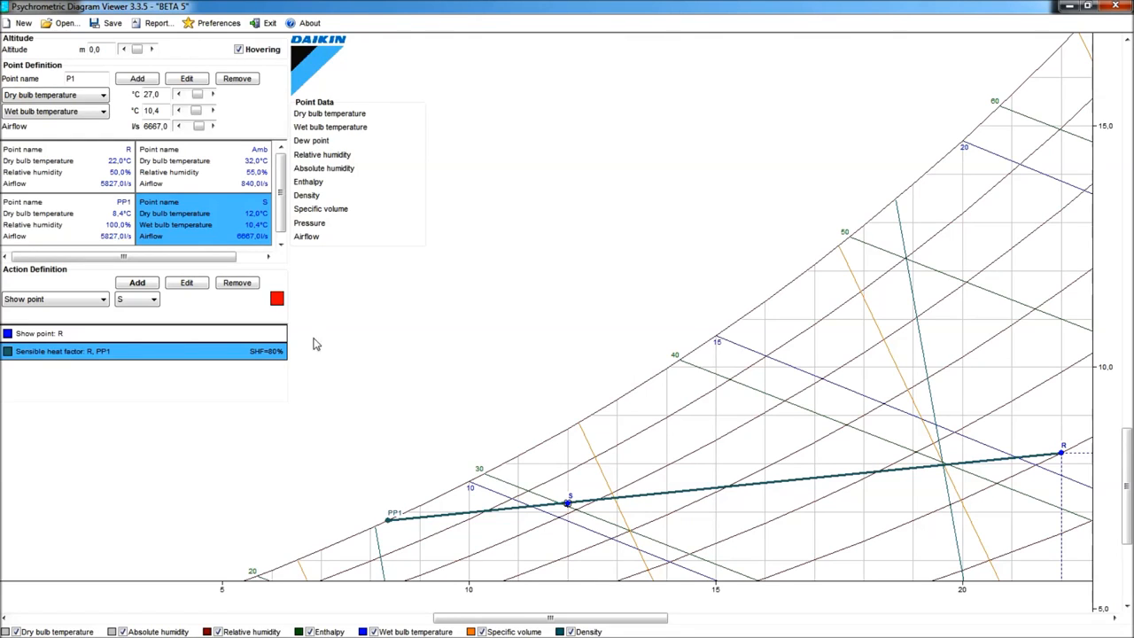
pyautogui.click(139, 284)
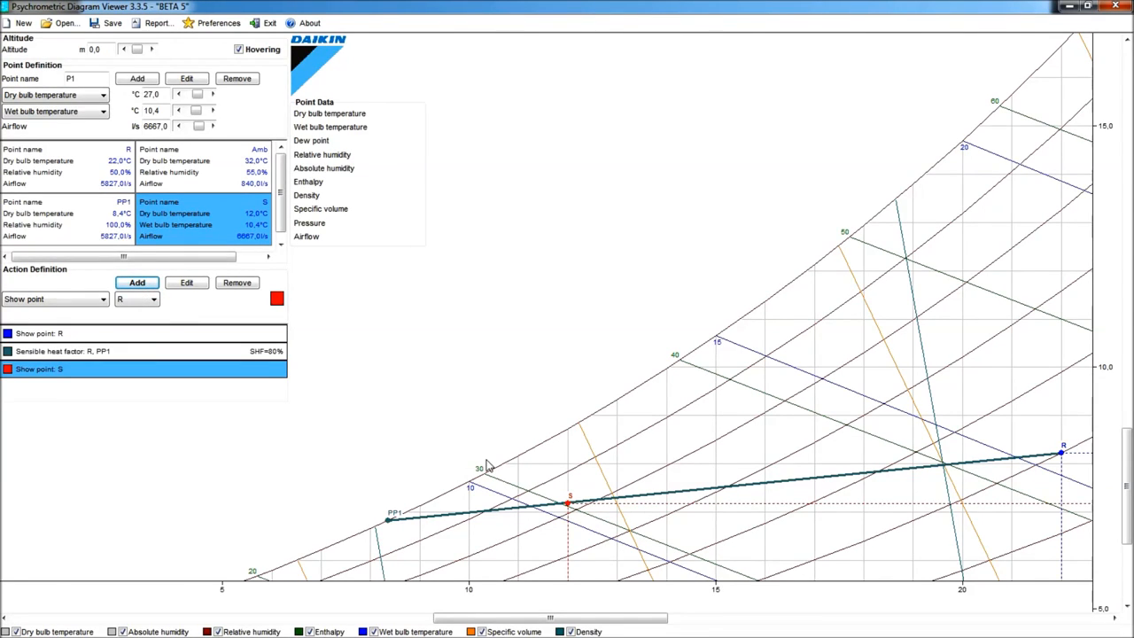
# - Add a dark green Mix air action combining points R and Amb
pyautogui.scroll(-2, 558, 382)
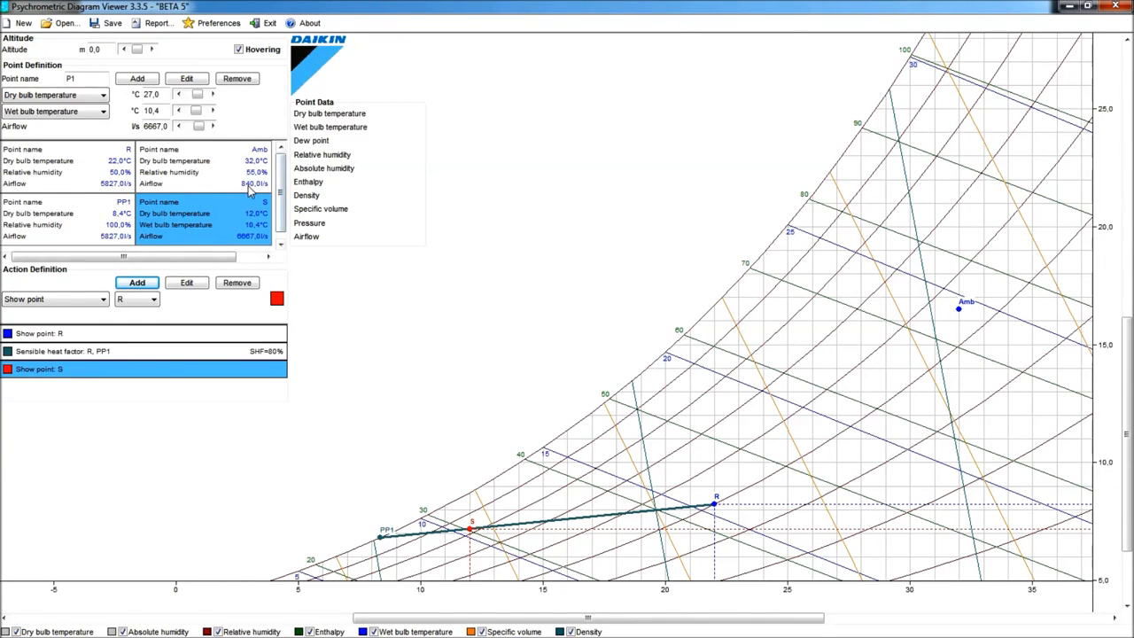
pyautogui.click(103, 299)
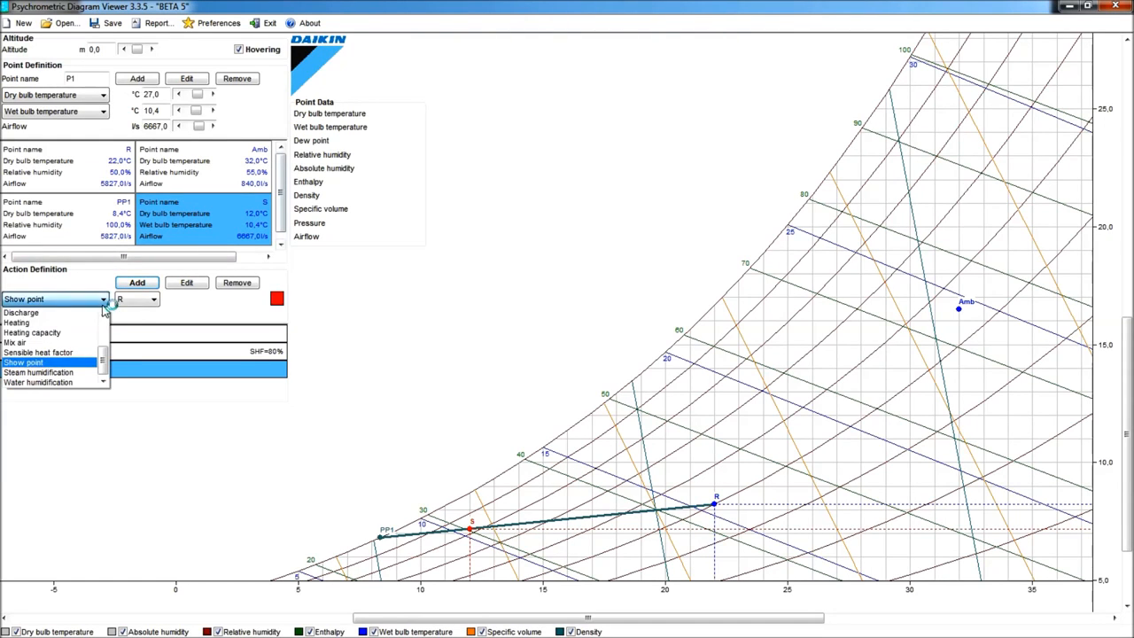
pyautogui.click(52, 343)
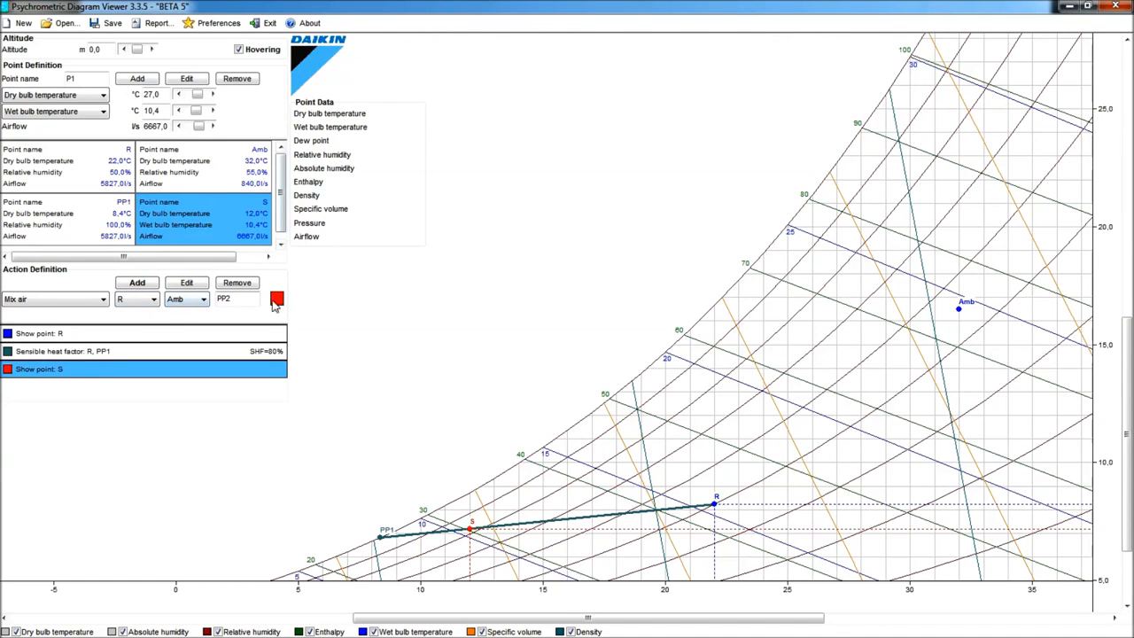
pyautogui.click(277, 301)
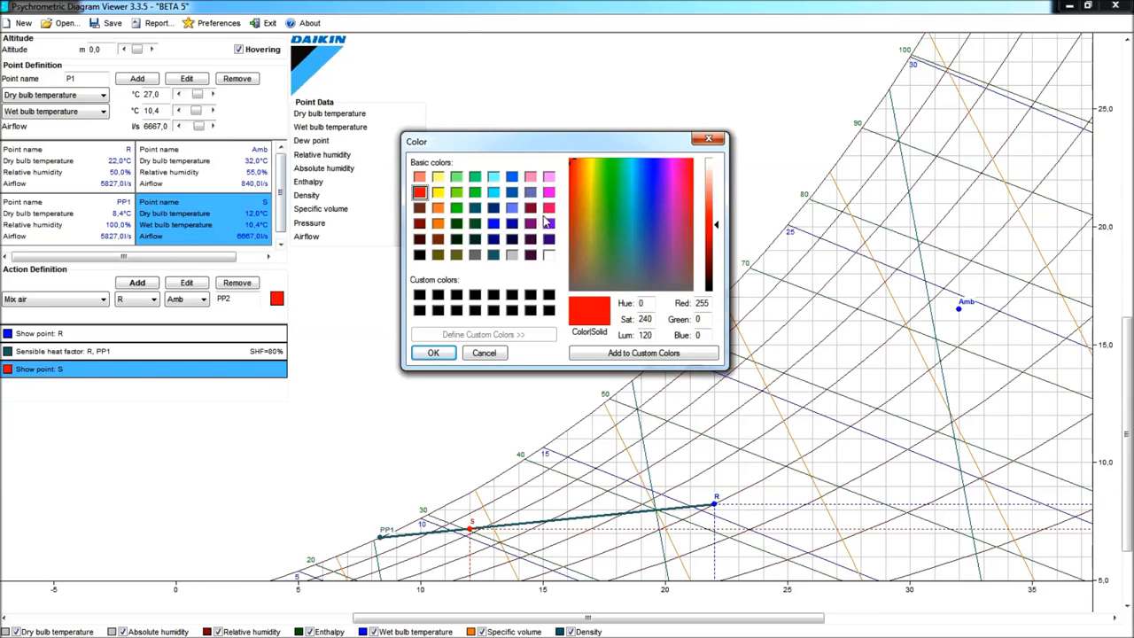
pyautogui.click(455, 223)
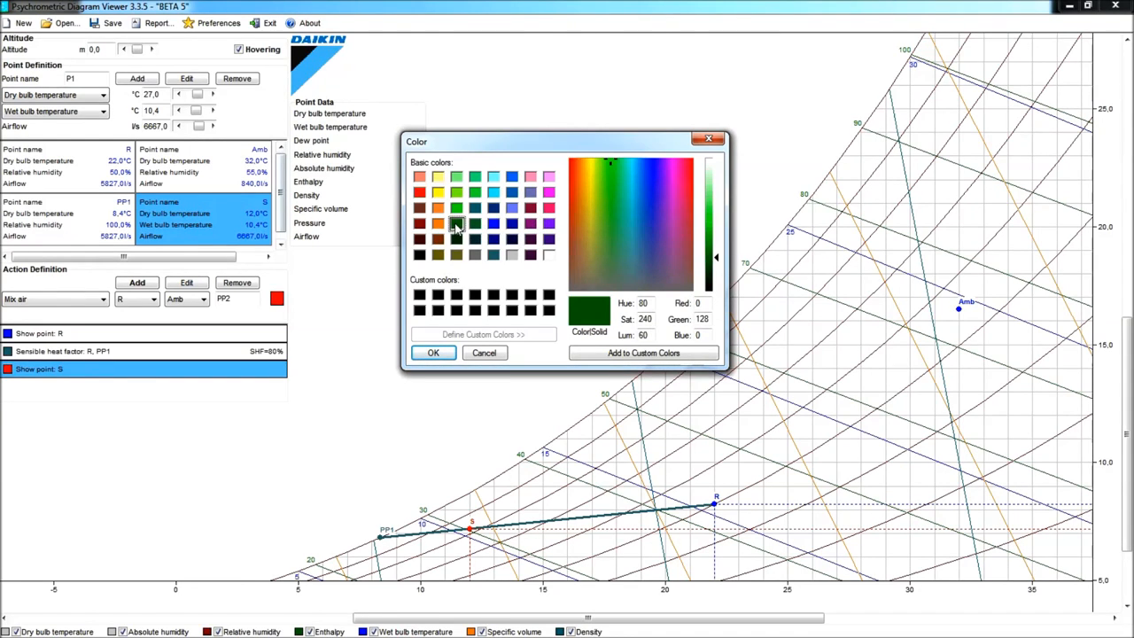
pyautogui.click(424, 354)
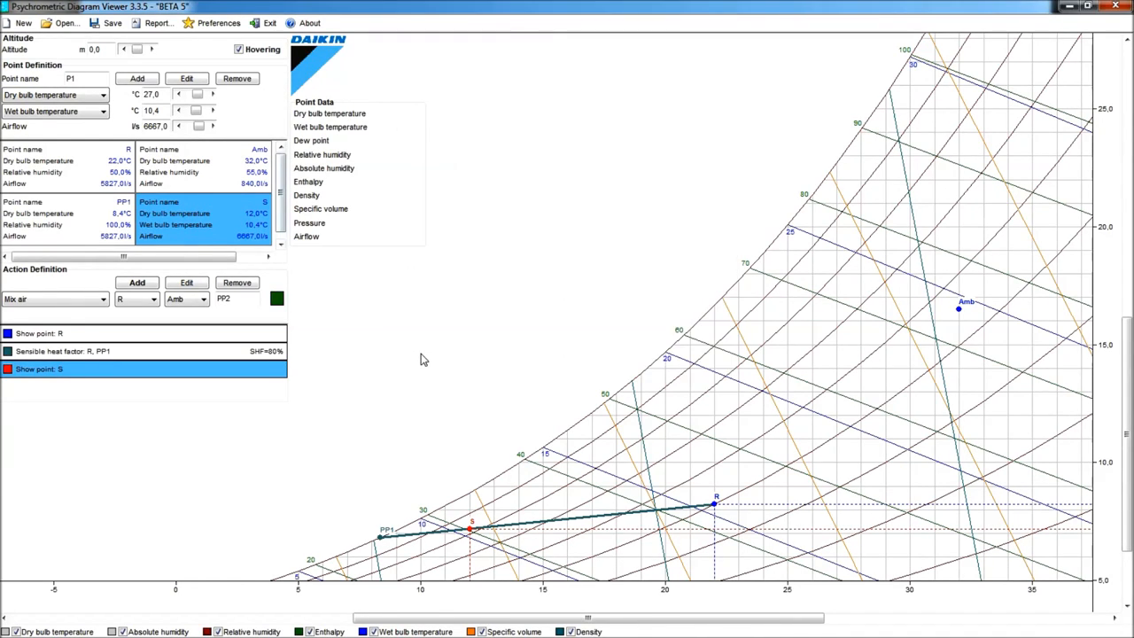
pyautogui.click(139, 283)
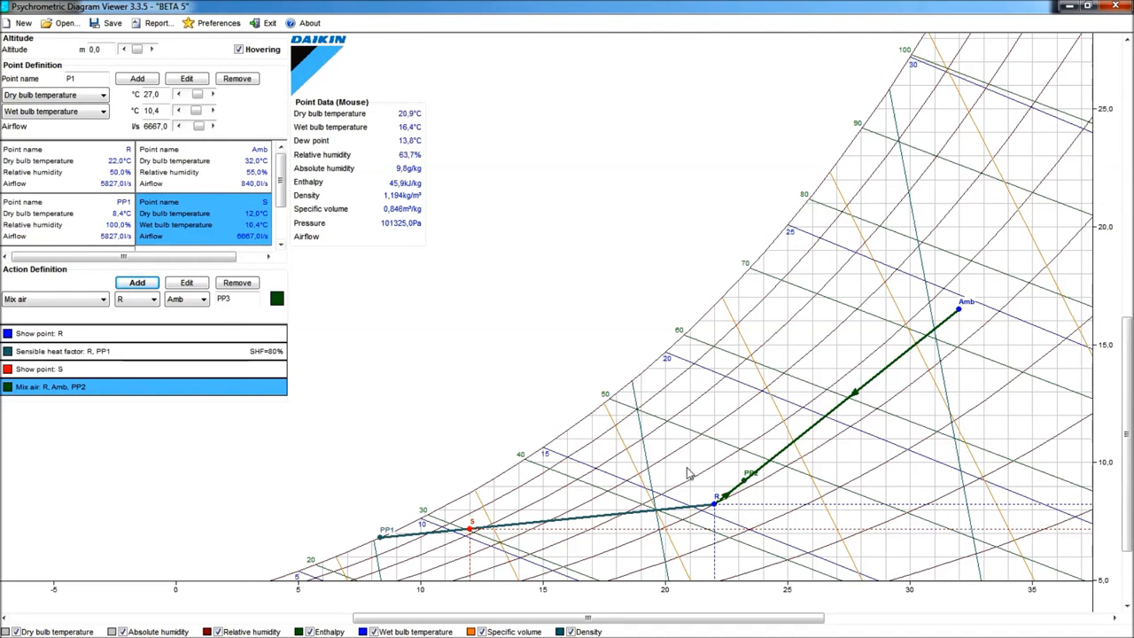
# - Edit the Mix air action and rename its resulting point to MIX
pyautogui.click(186, 284)
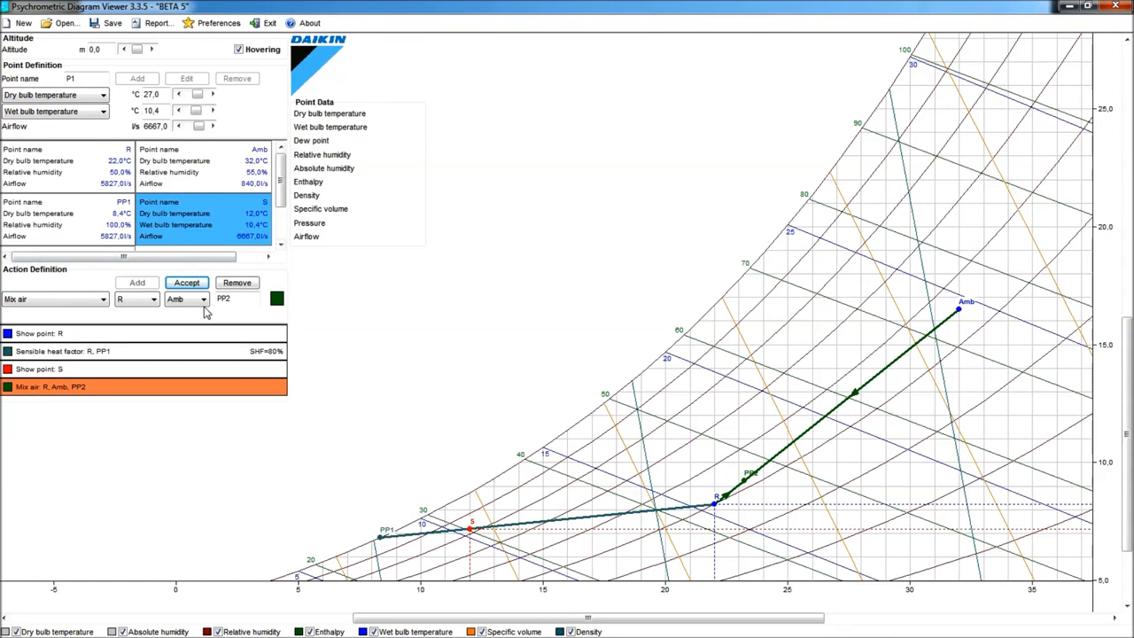
pyautogui.moveTo(233, 300); pyautogui.dragTo(185, 303)
pyautogui.write('M')
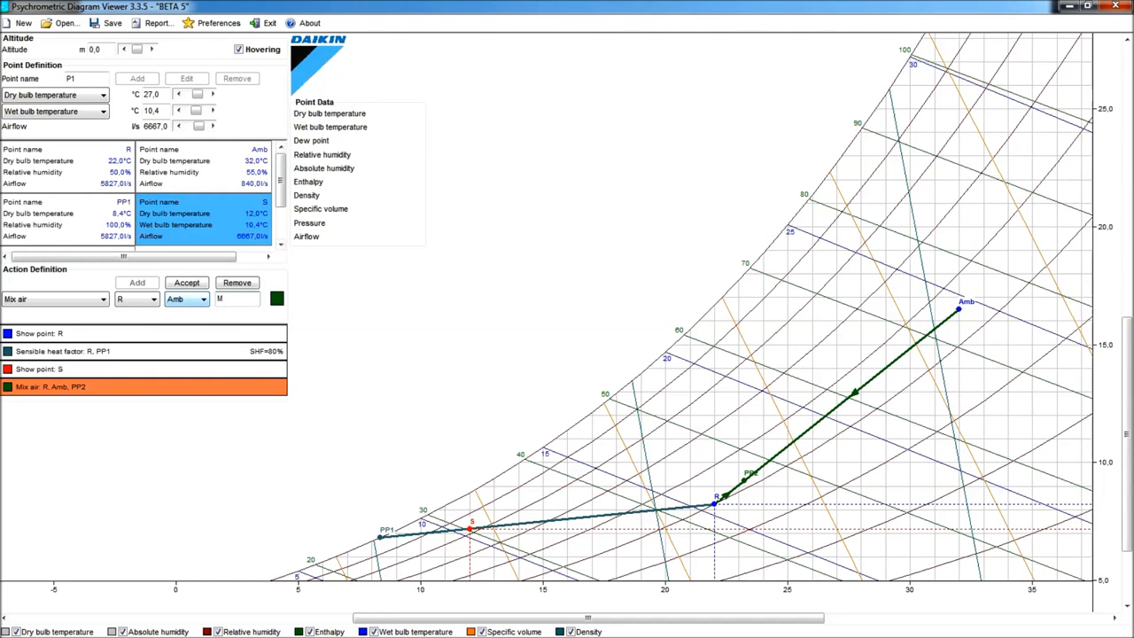
pyautogui.write('IX')
pyautogui.click(197, 286)
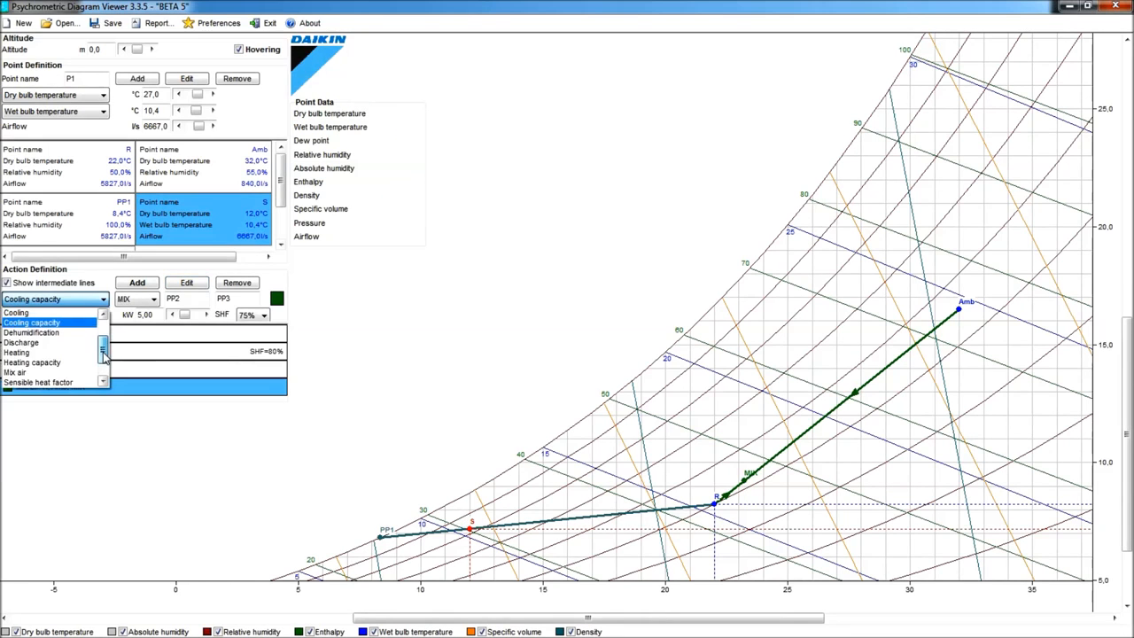
# - Add an orange Cooling action from MIX to S with intermediate lines shown
pyautogui.moveTo(104, 353); pyautogui.dragTo(104, 342)
pyautogui.click(30, 345)
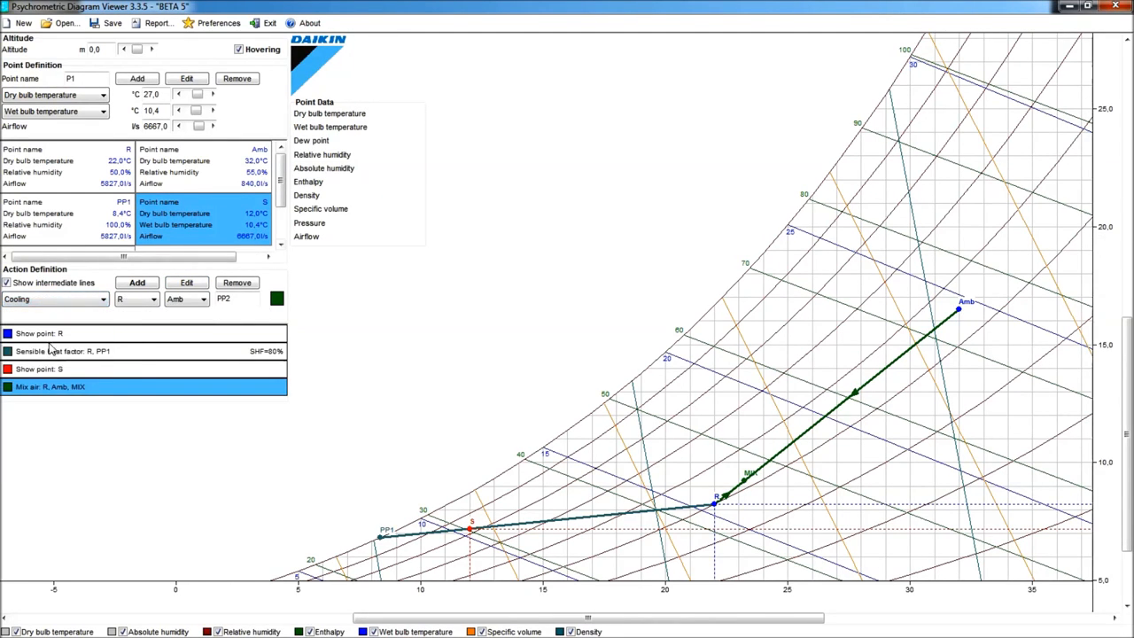
pyautogui.click(150, 301)
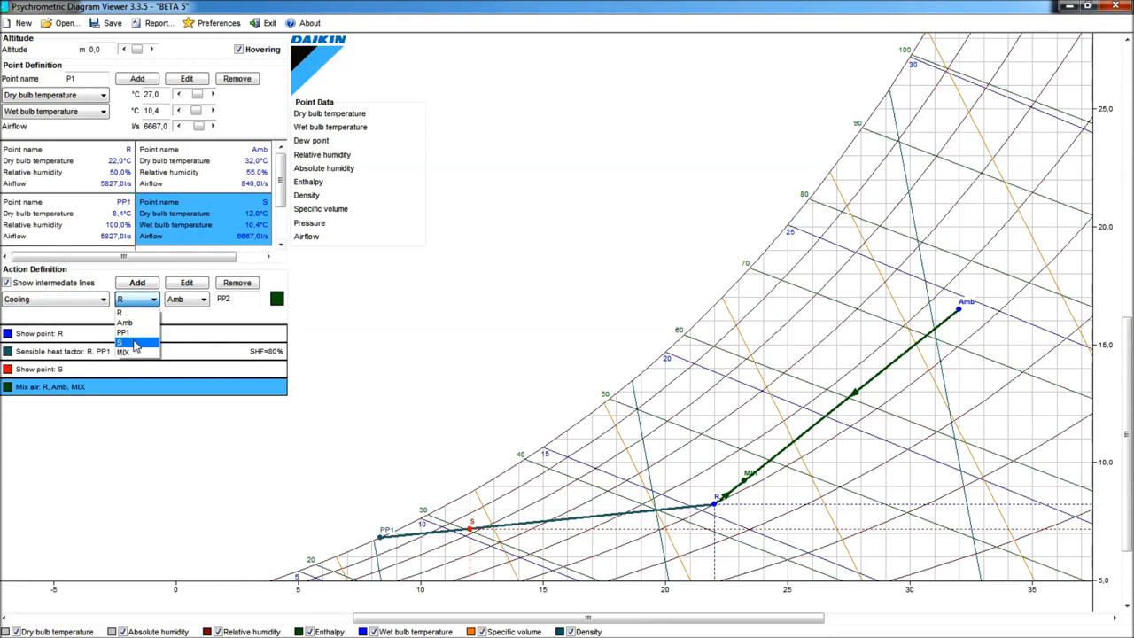
pyautogui.click(133, 351)
pyautogui.click(203, 300)
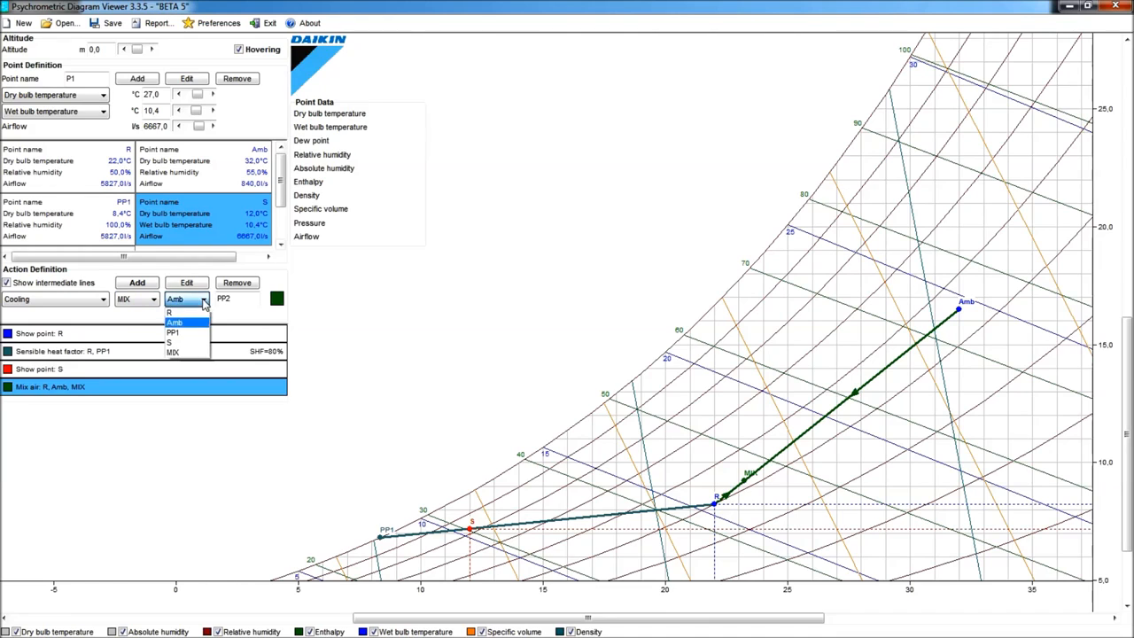
pyautogui.click(184, 343)
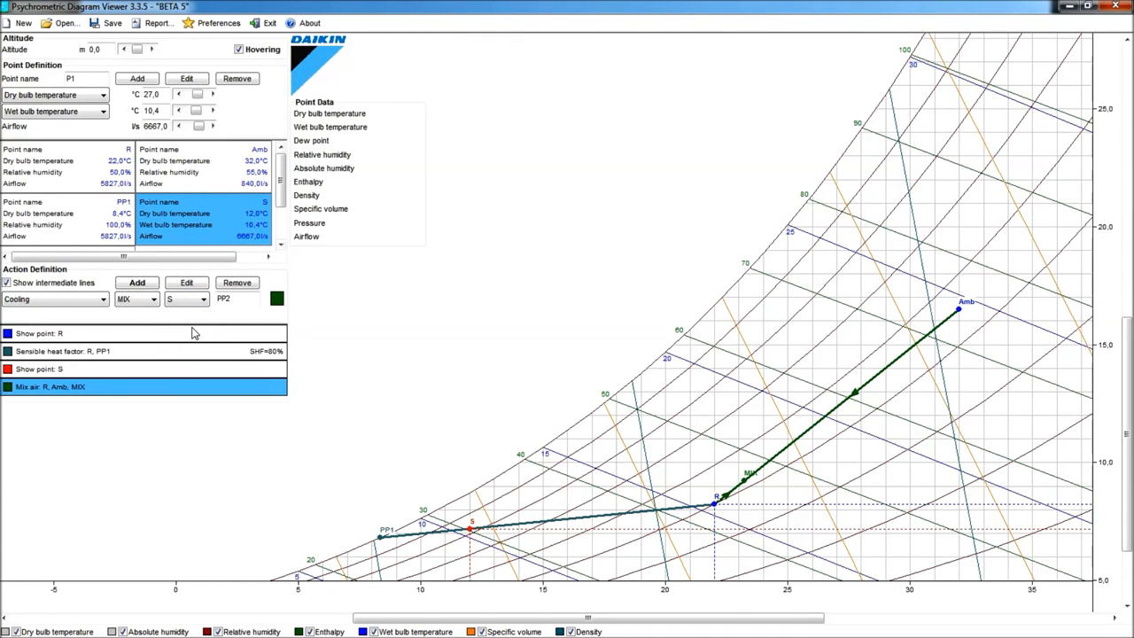
pyautogui.click(278, 301)
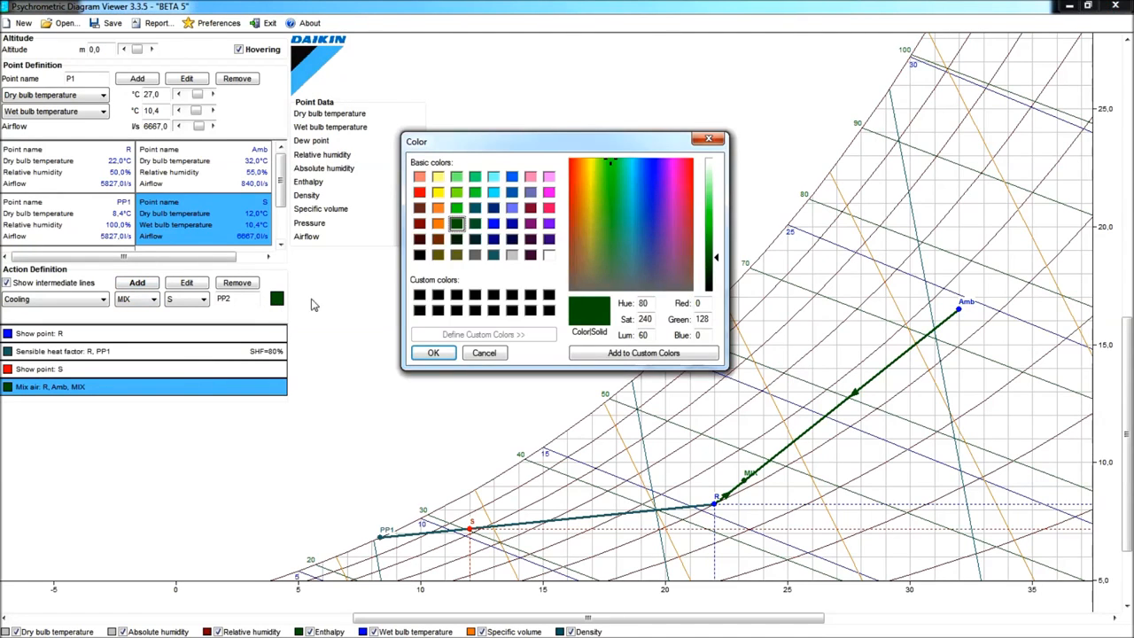
pyautogui.click(438, 223)
pyautogui.click(429, 355)
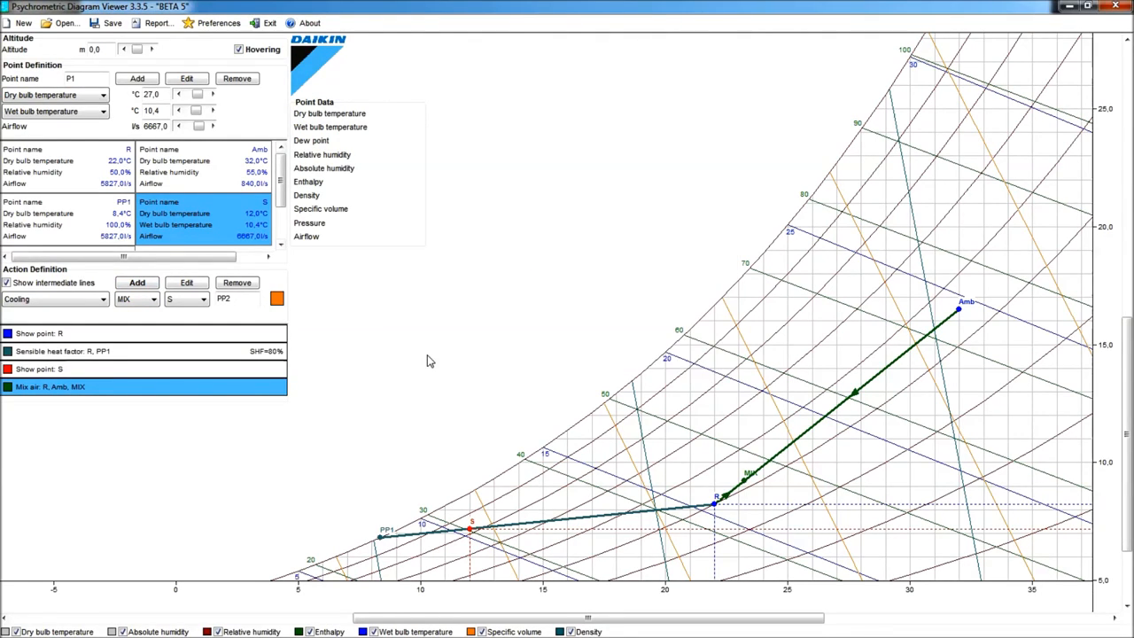
pyautogui.click(138, 282)
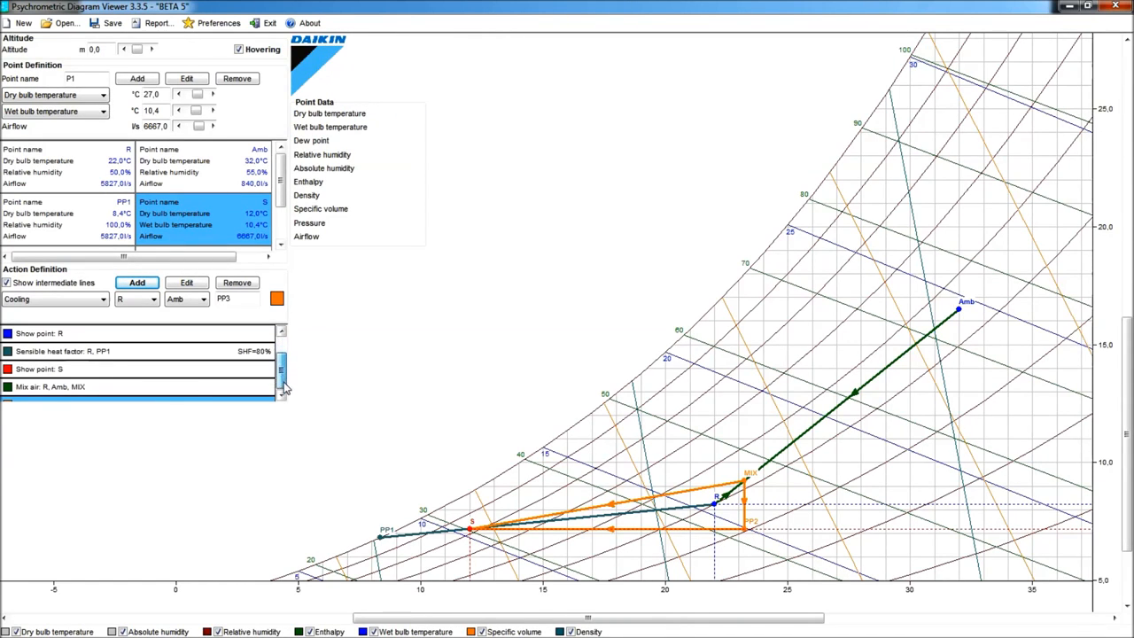
# - Edit the Cooling action to turn off its intermediate lines
pyautogui.click(284, 386)
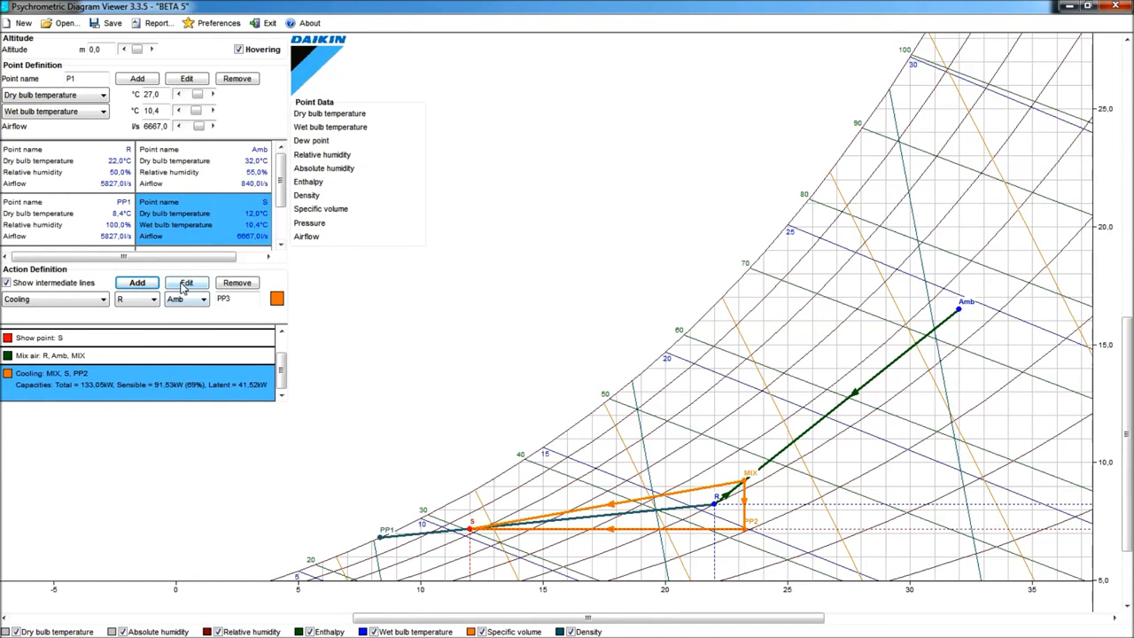
pyautogui.click(186, 283)
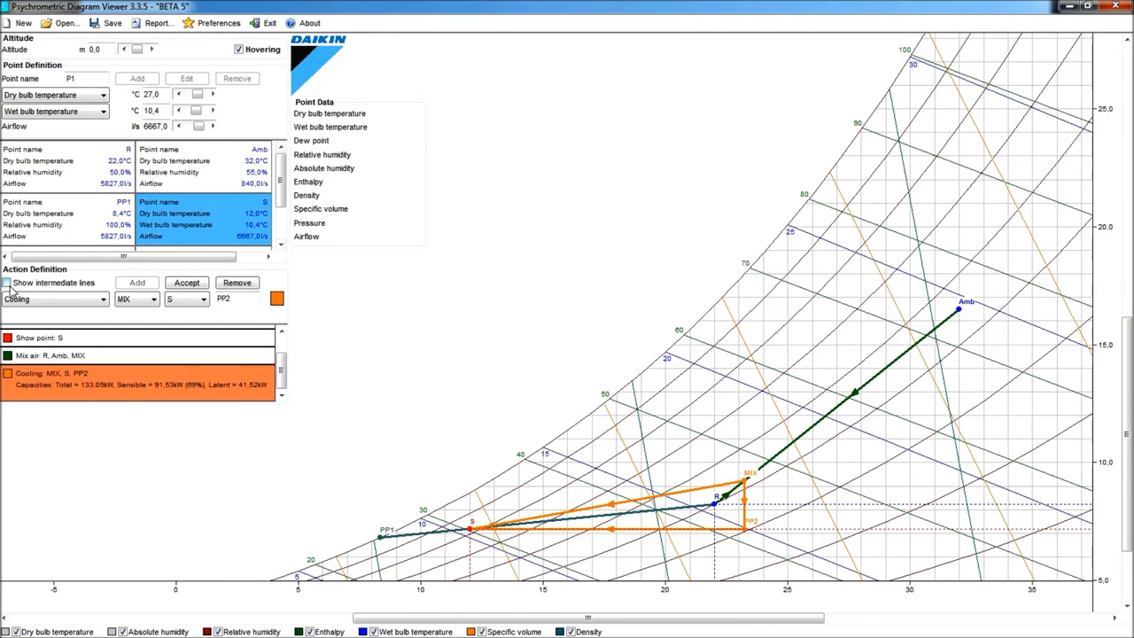
pyautogui.click(186, 283)
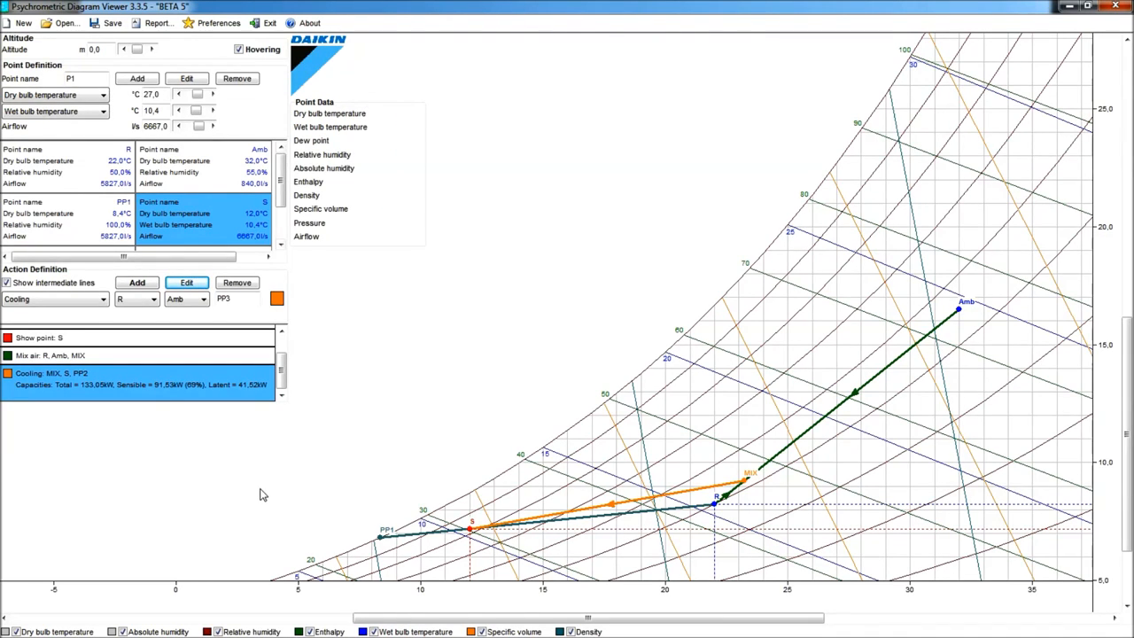
# - Review the exercise requests listed in the ex2b.txt note
pyautogui.hotkey('alt', 'Tab')
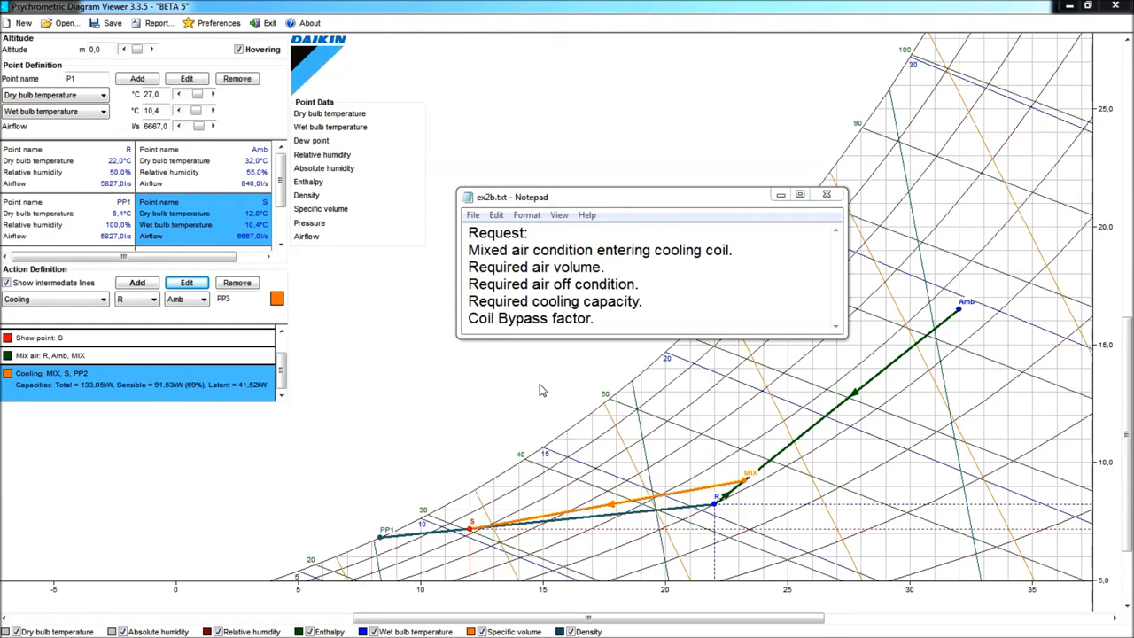
pyautogui.click(743, 480)
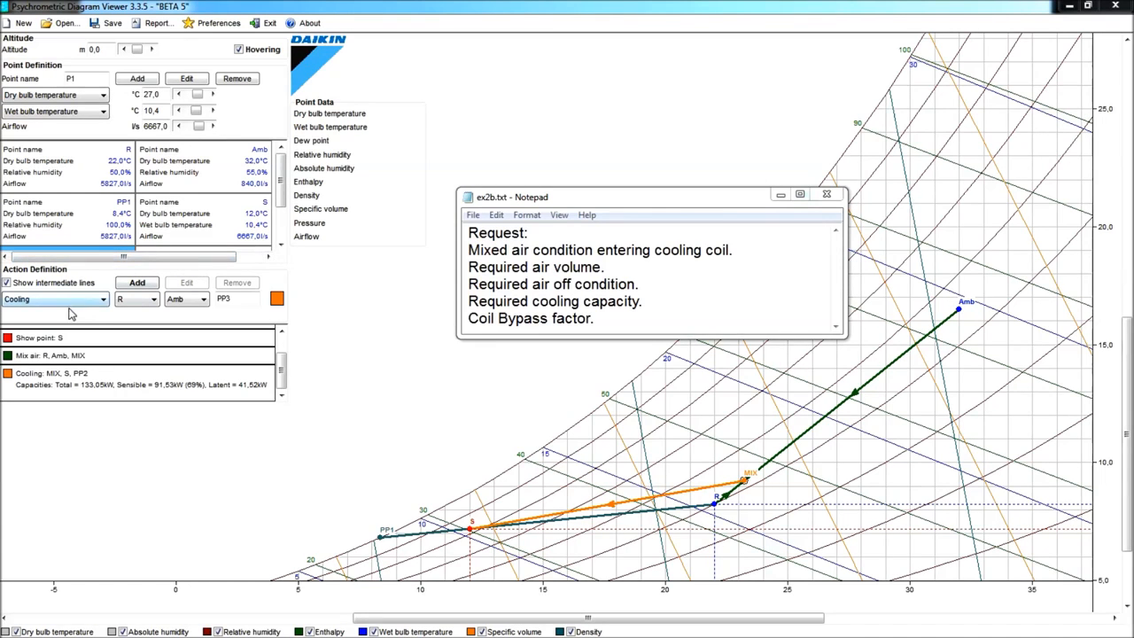
# - Add a pink Bypass factor action from MIX with an SHF of 69%
pyautogui.click(103, 300)
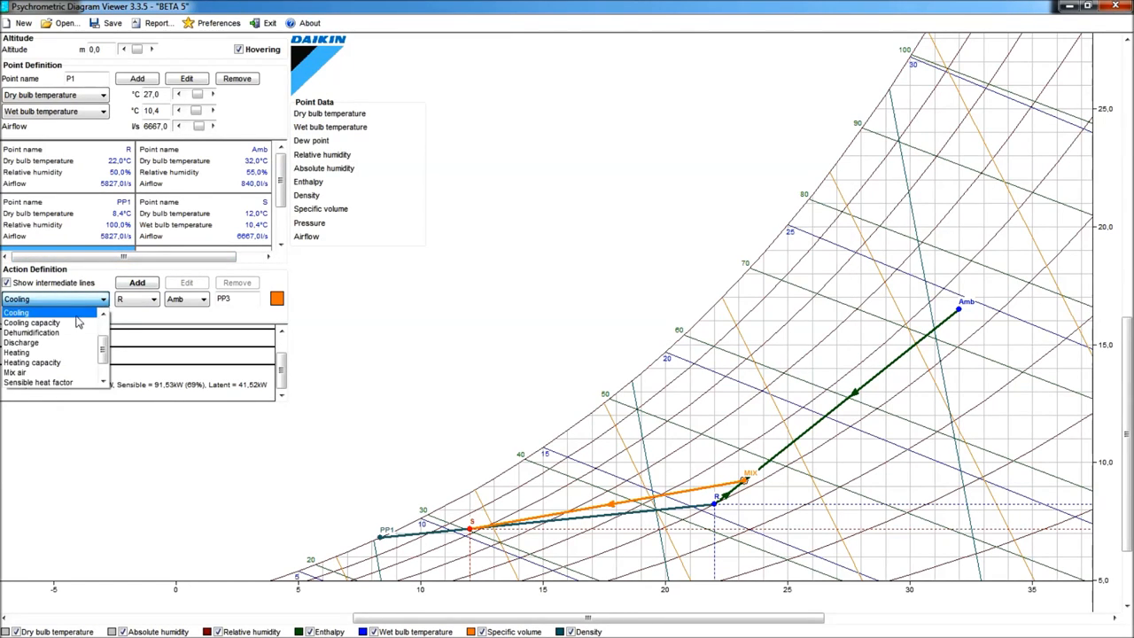
pyautogui.scroll(2, 53, 346)
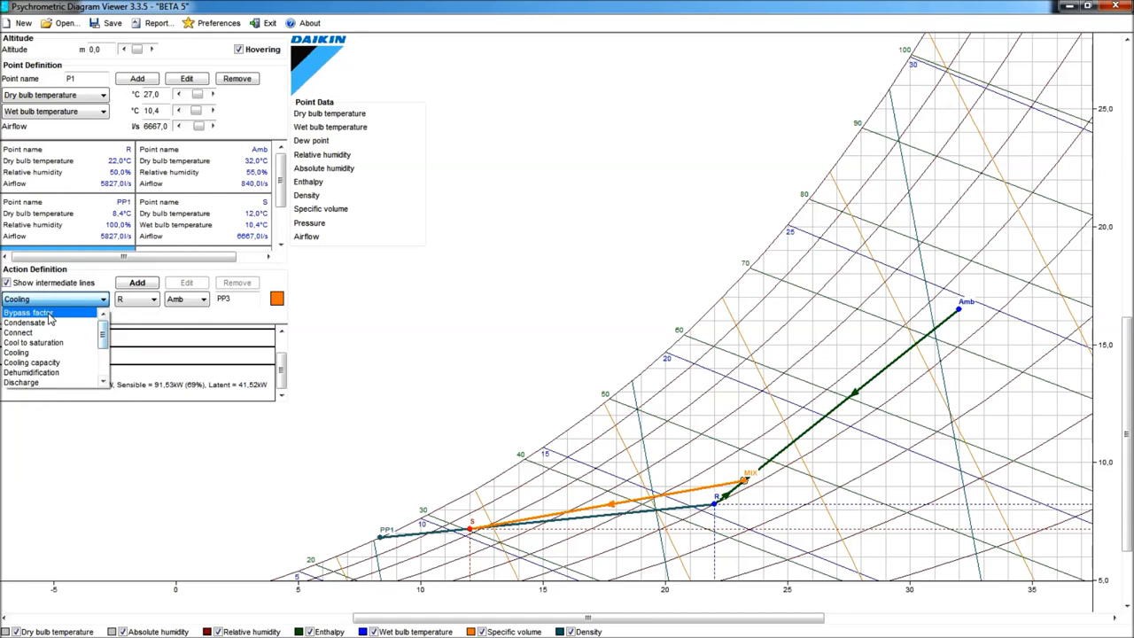
pyautogui.click(49, 316)
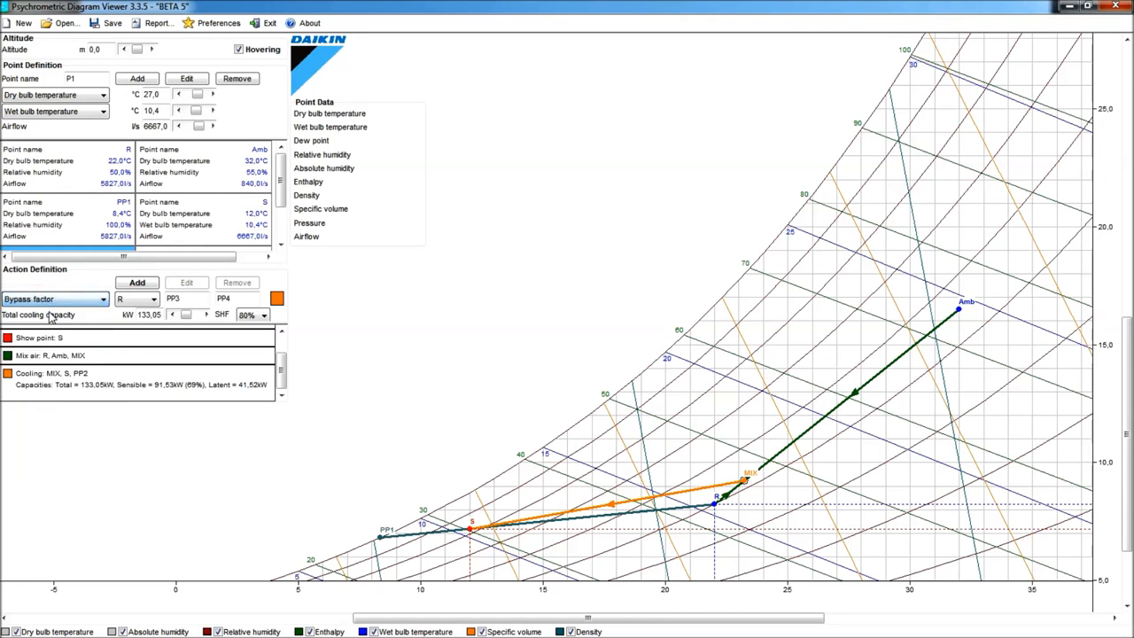
pyautogui.click(279, 301)
pyautogui.click(550, 207)
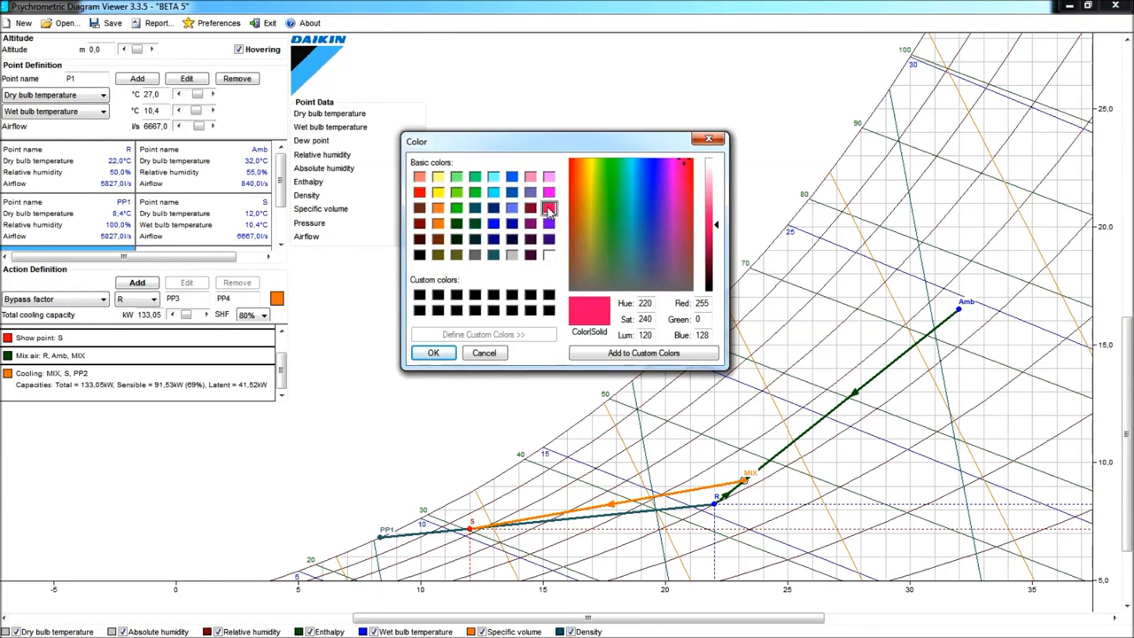
pyautogui.click(433, 354)
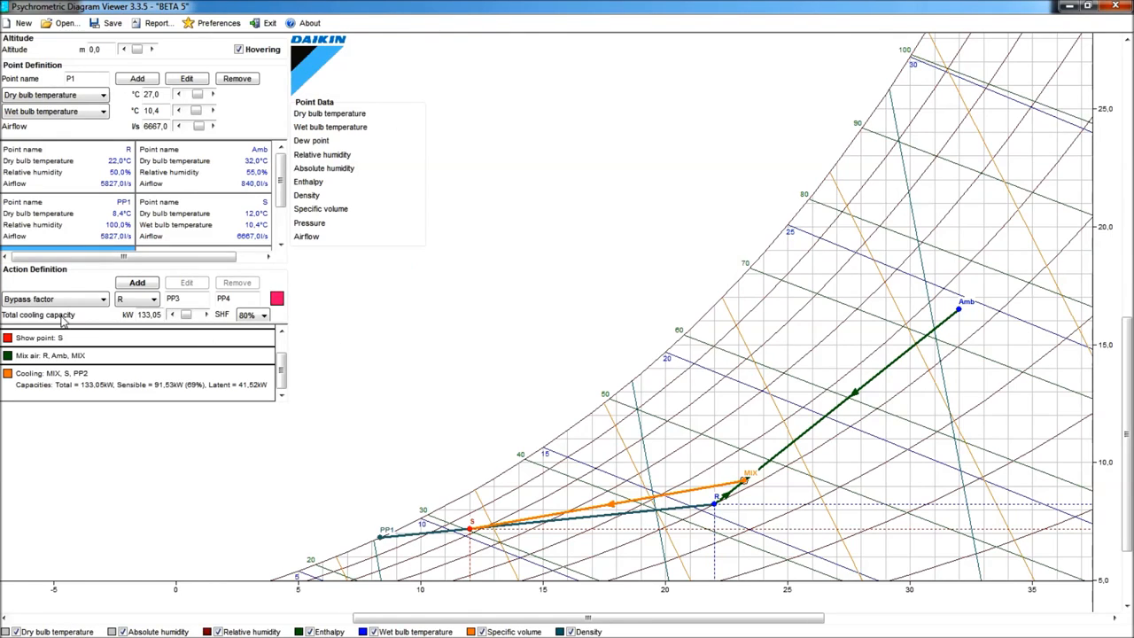
pyautogui.click(154, 302)
pyautogui.click(147, 354)
pyautogui.click(264, 318)
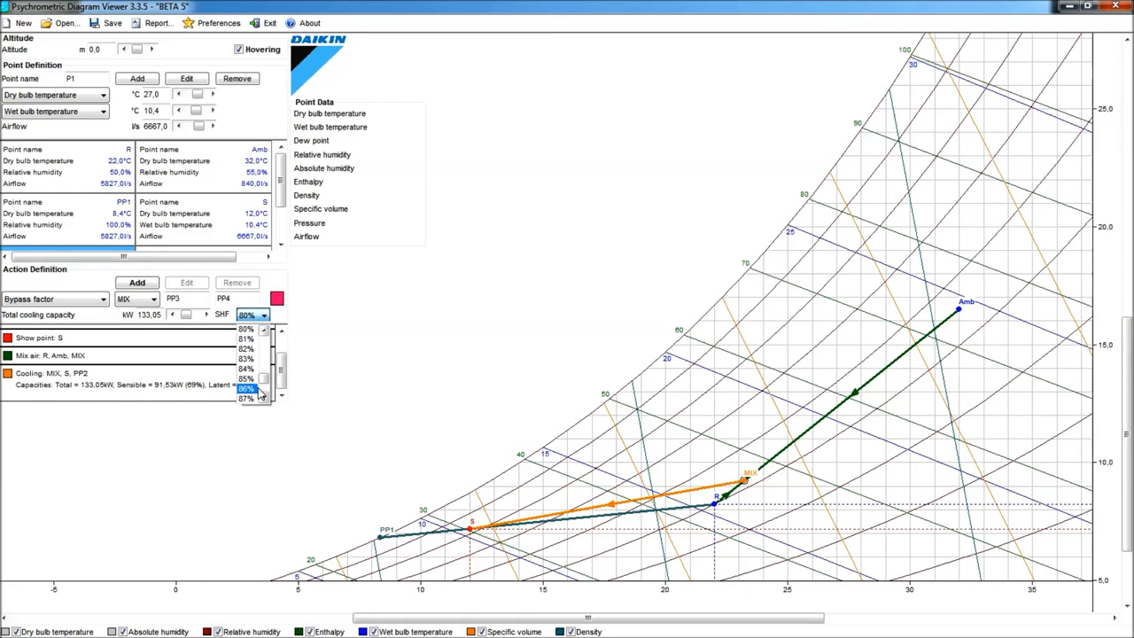
pyautogui.moveTo(265, 379); pyautogui.dragTo(265, 372)
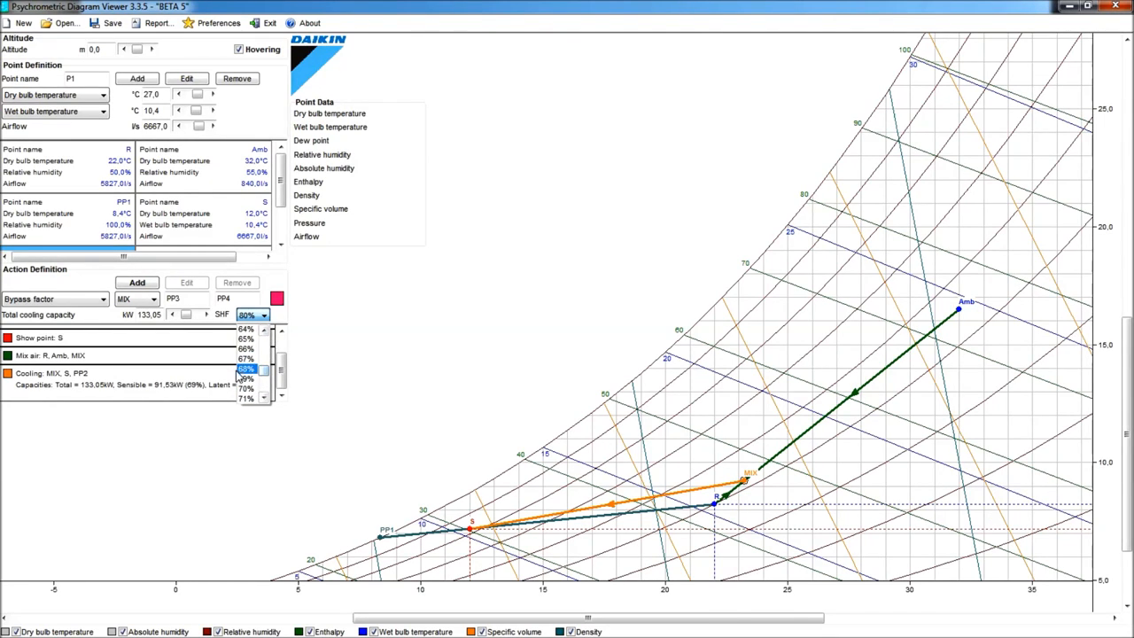
pyautogui.click(245, 380)
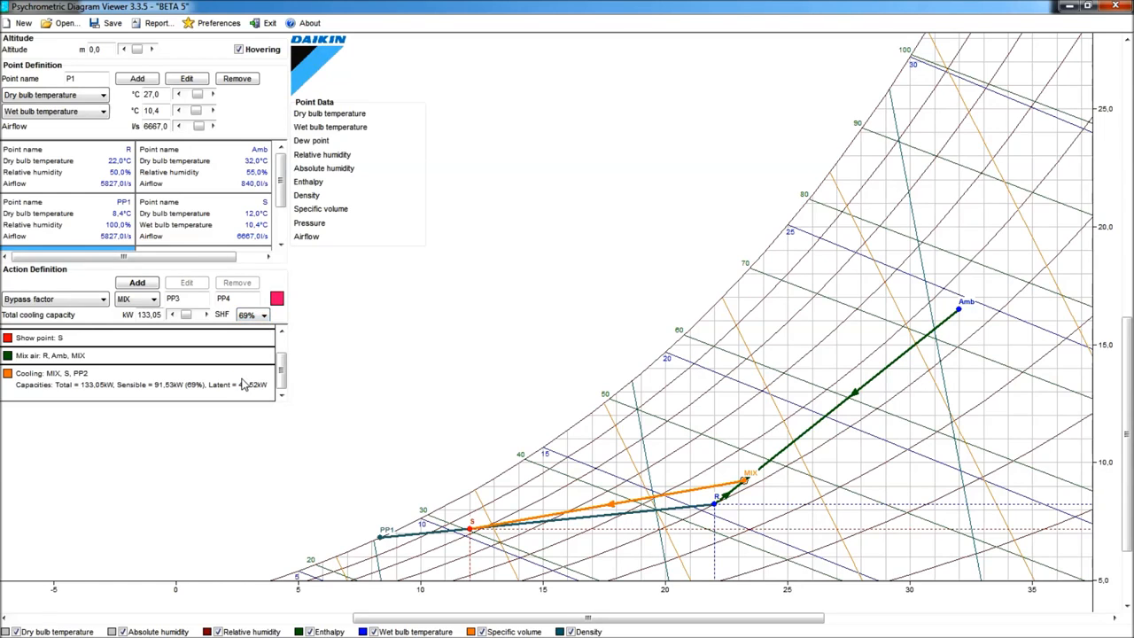
pyautogui.click(137, 284)
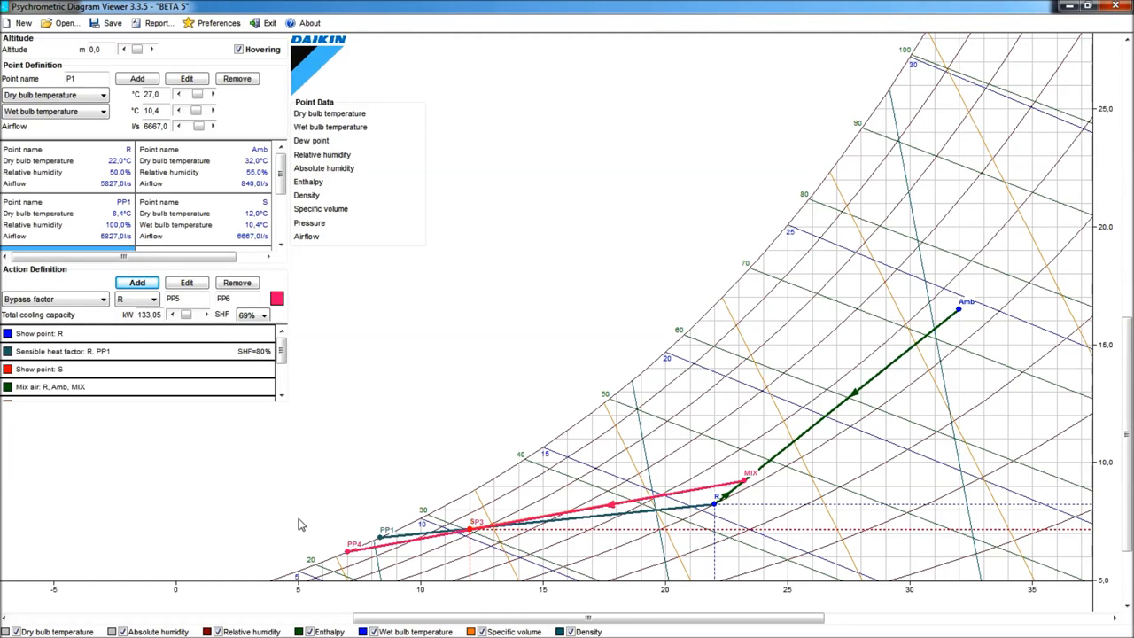
# - Review the Bypass factor action's results in the action list and the exercise data in ex2a.txt
pyautogui.click(282, 396)
pyautogui.click(281, 396)
pyautogui.click(282, 396)
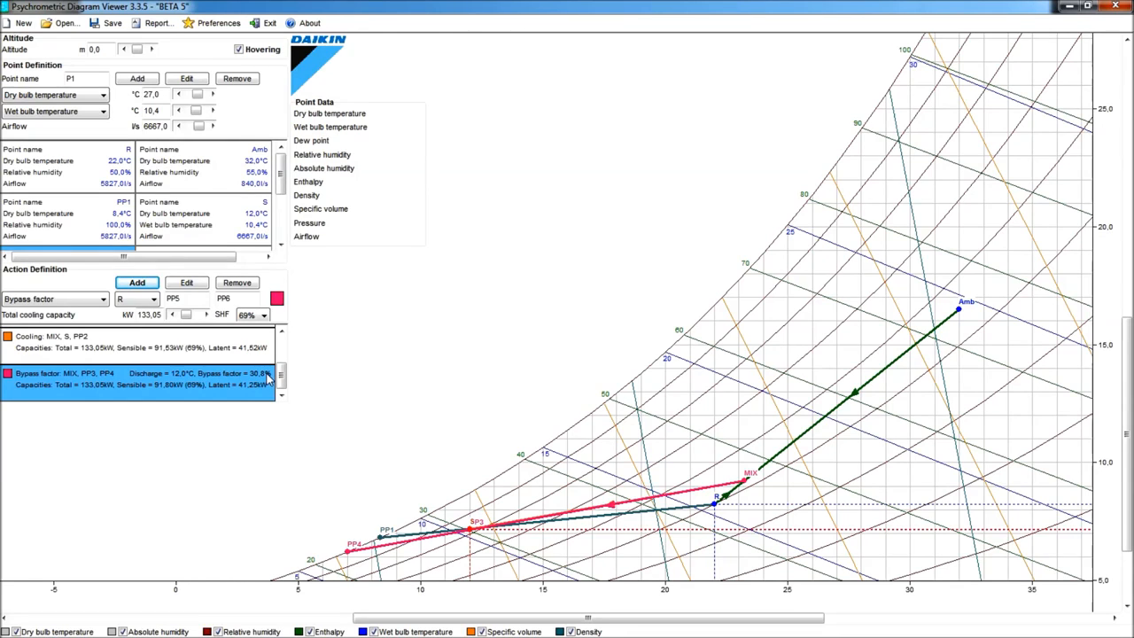
pyautogui.hotkey('alt', 'Tab')
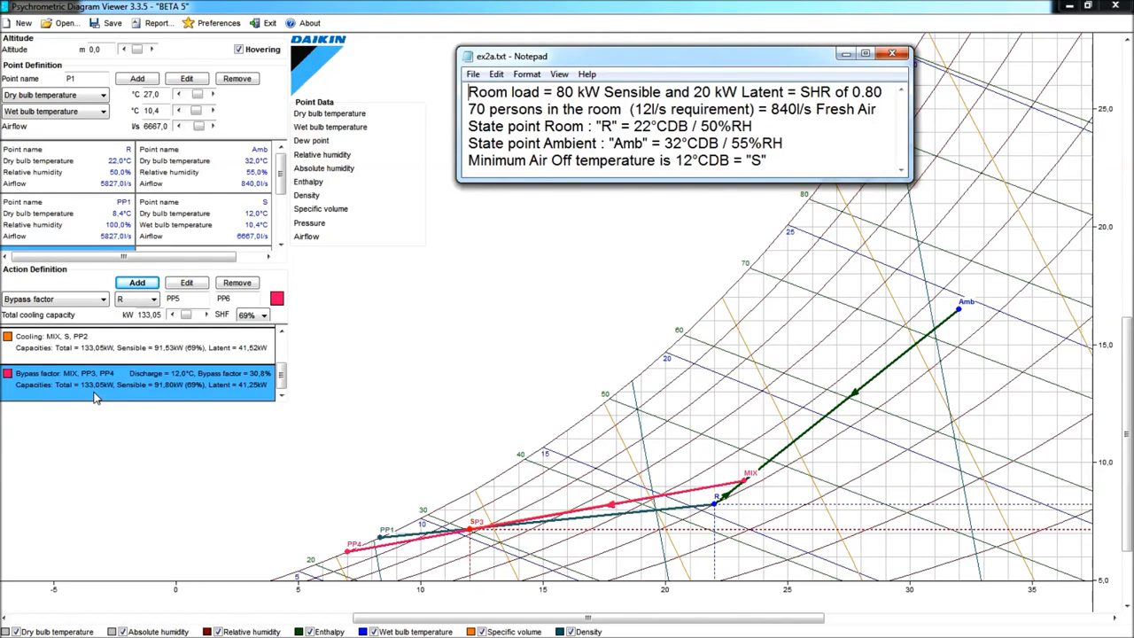
pyautogui.click(498, 355)
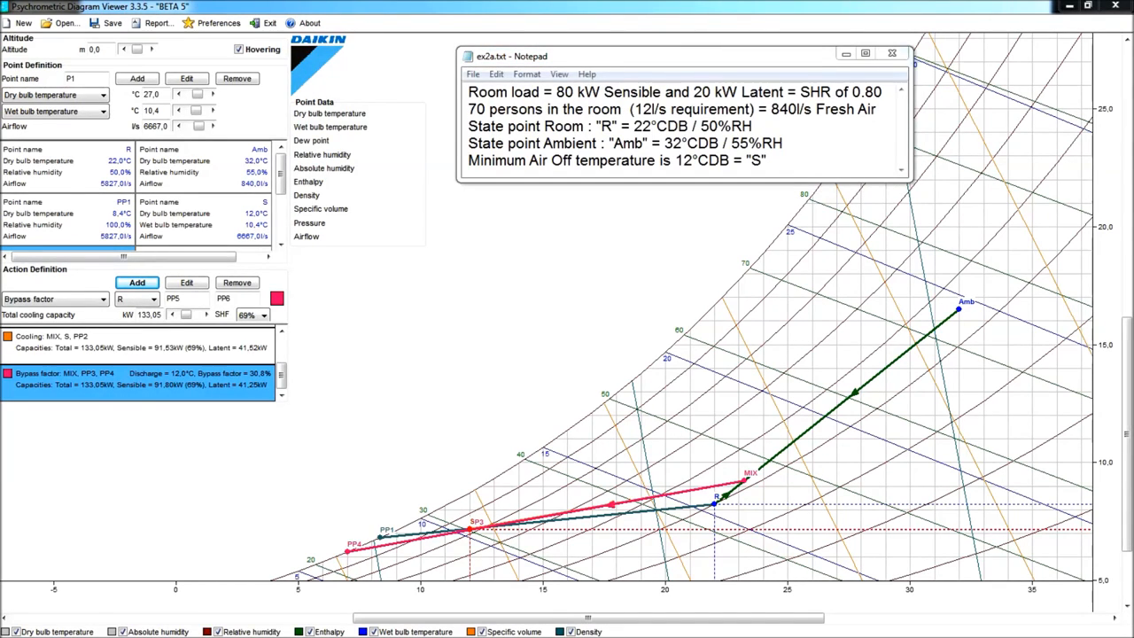